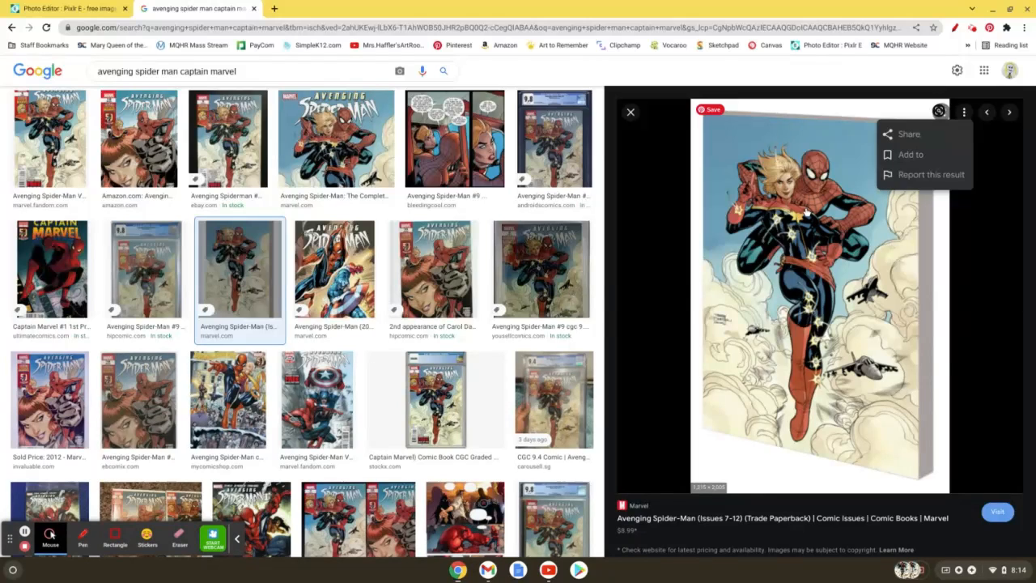
Step: Save the enlarged Avenging Spider-Man cover picture to Downloads as image 3.jpg
right_click(805, 212)
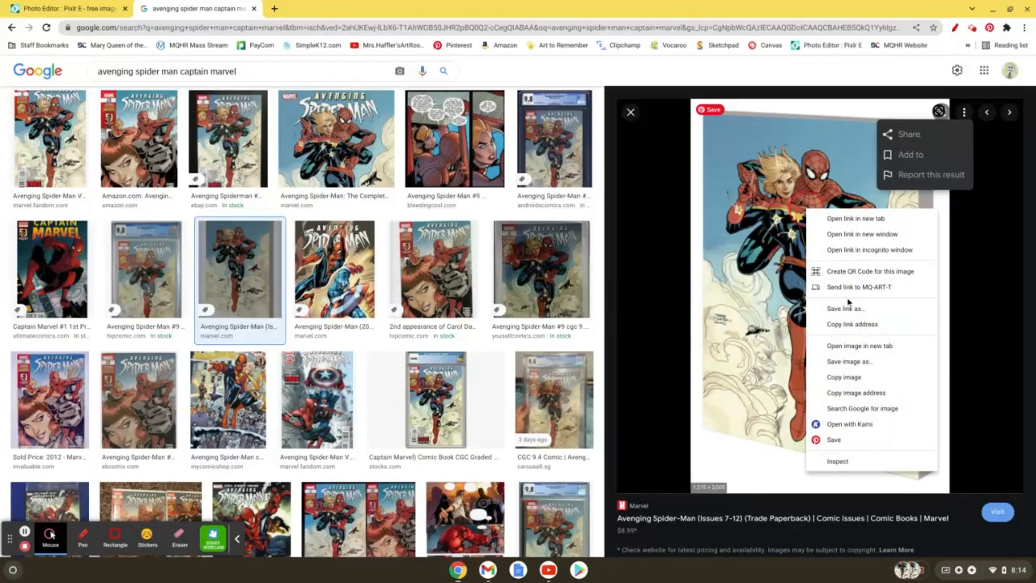
click(842, 361)
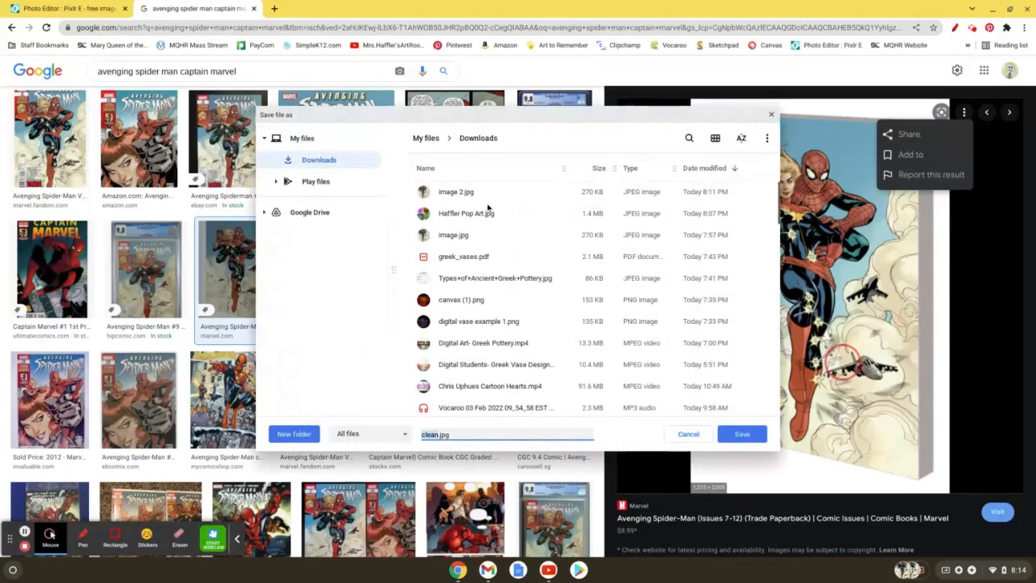
key(BackSpace)
text(image)
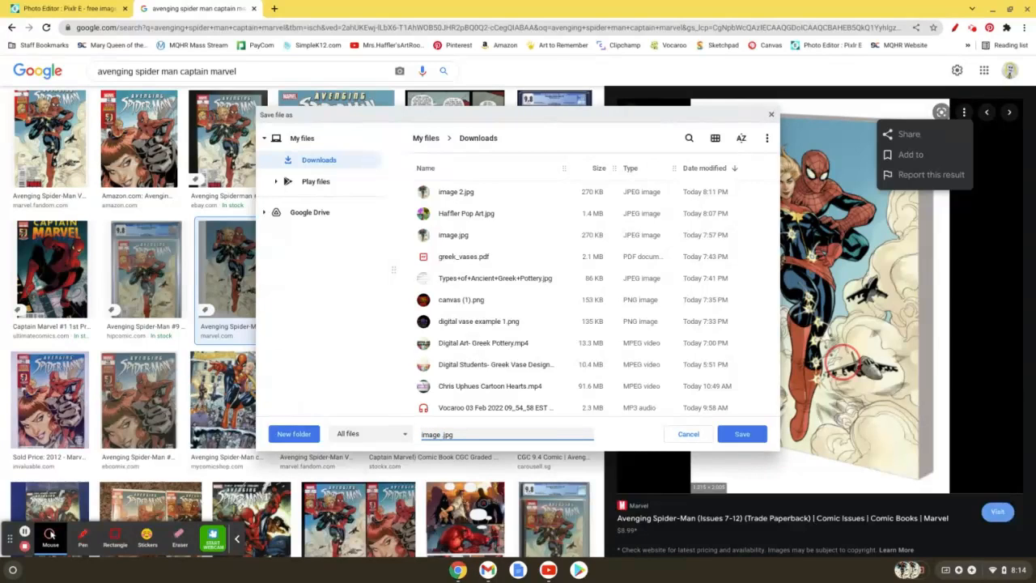
text( 3)
click(741, 434)
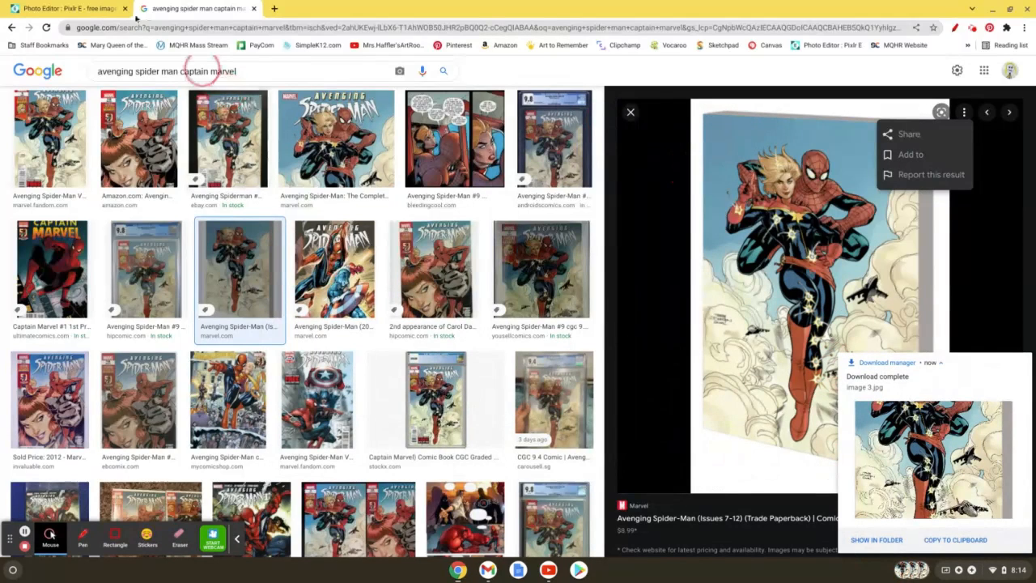
Step: Switch to the Pixlr E browser tab and load its start page at pixlr.com/e/
click(97, 8)
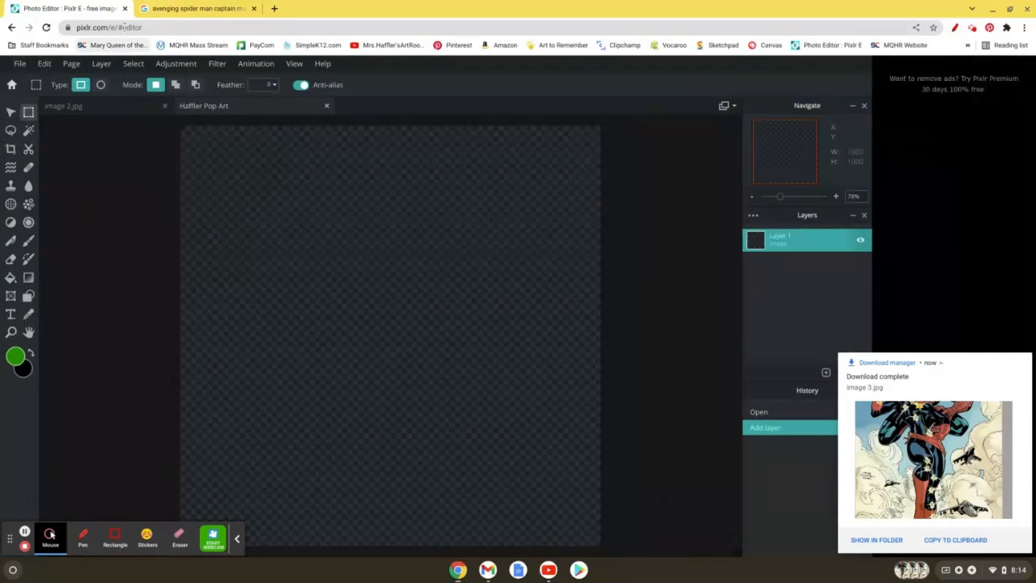
click(162, 29)
text(pi)
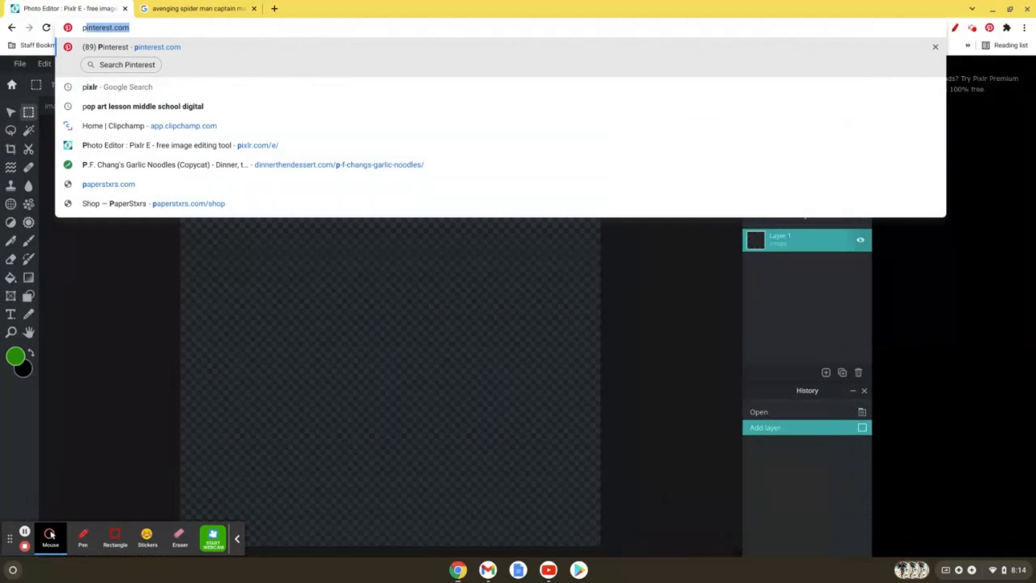
text(xlr)
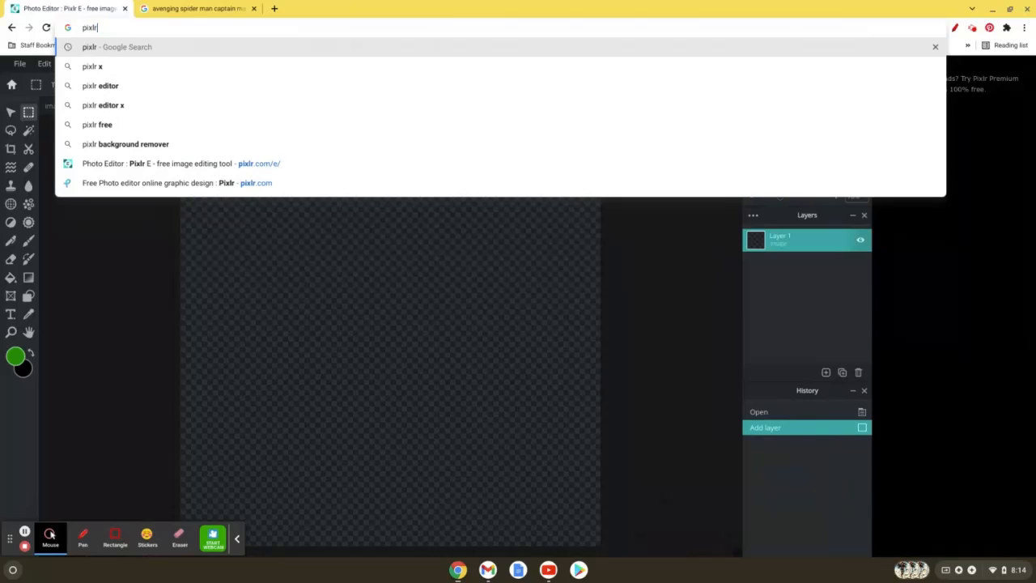
text(.com/)
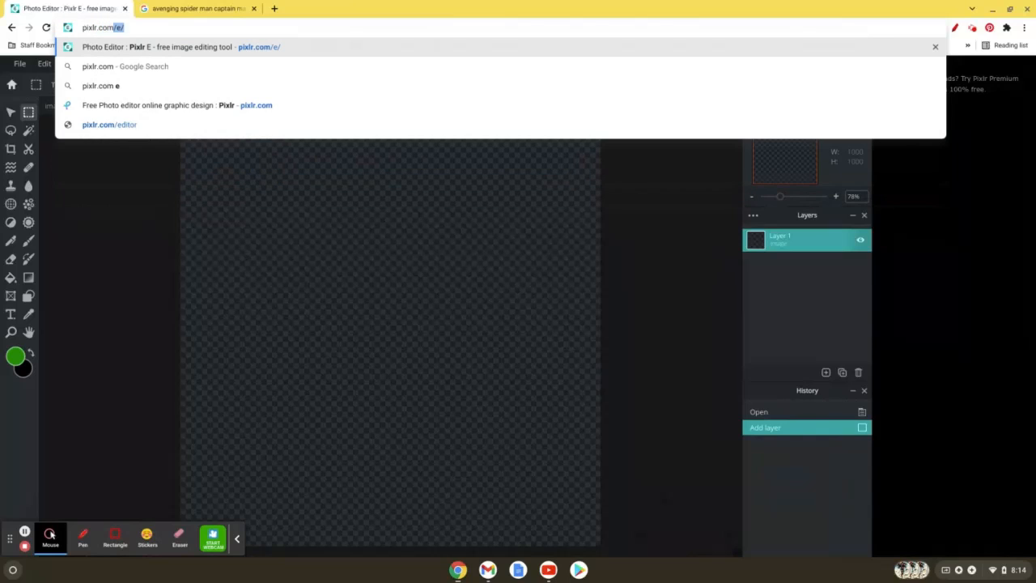
text(e/)
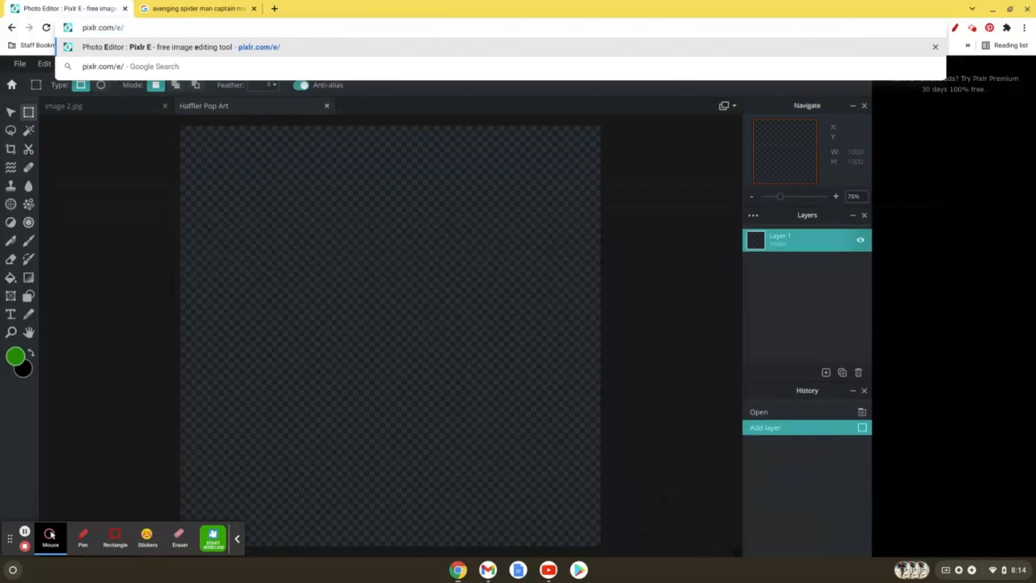
key(Return)
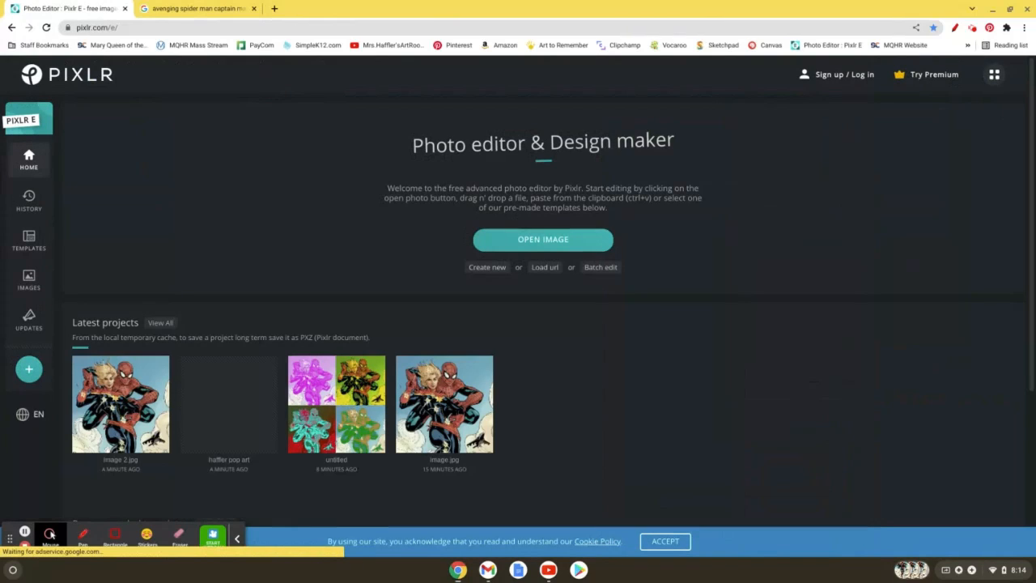
Step: Open image 3.jpg from the Downloads folder for editing
click(489, 243)
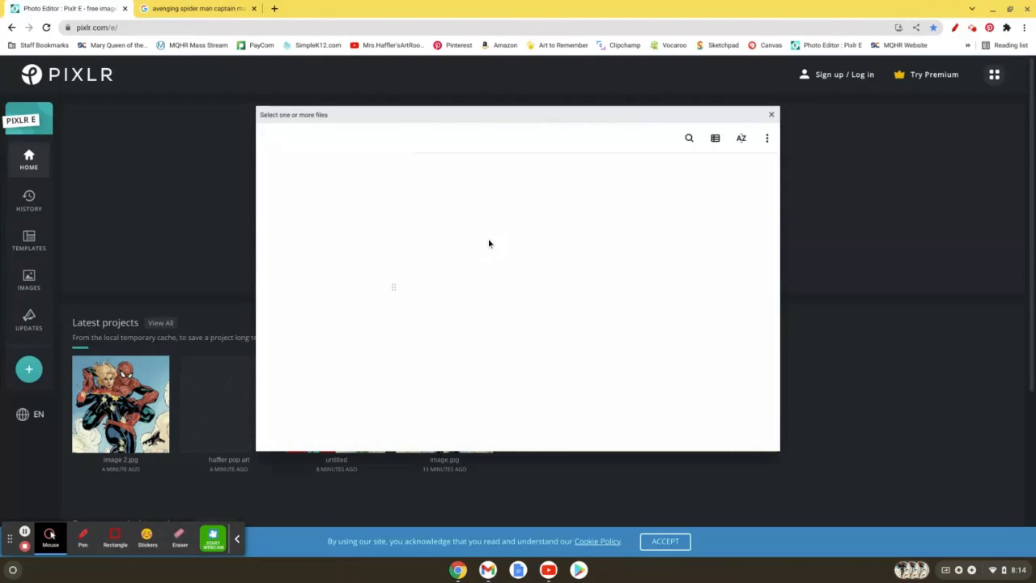
click(459, 201)
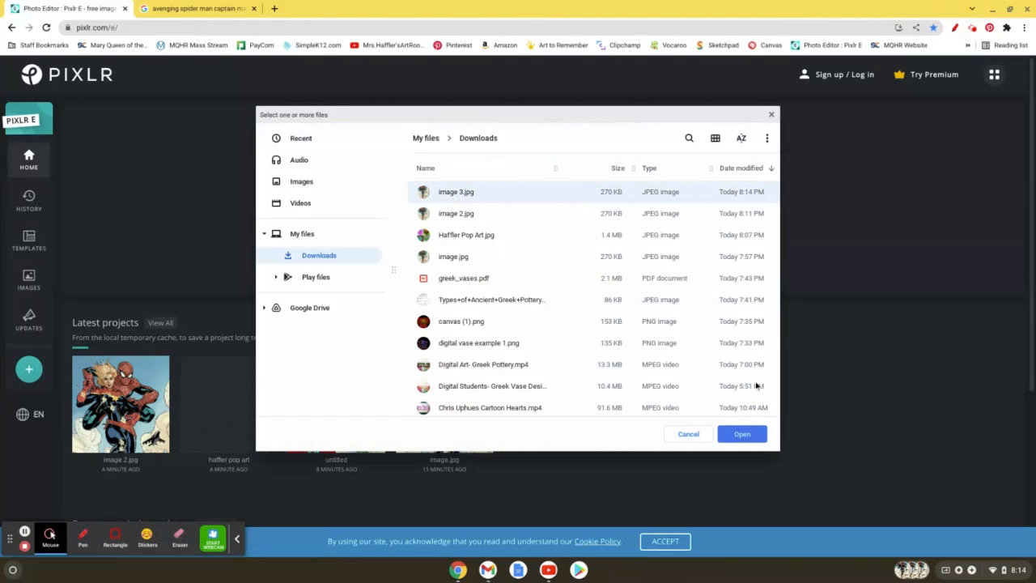
click(738, 434)
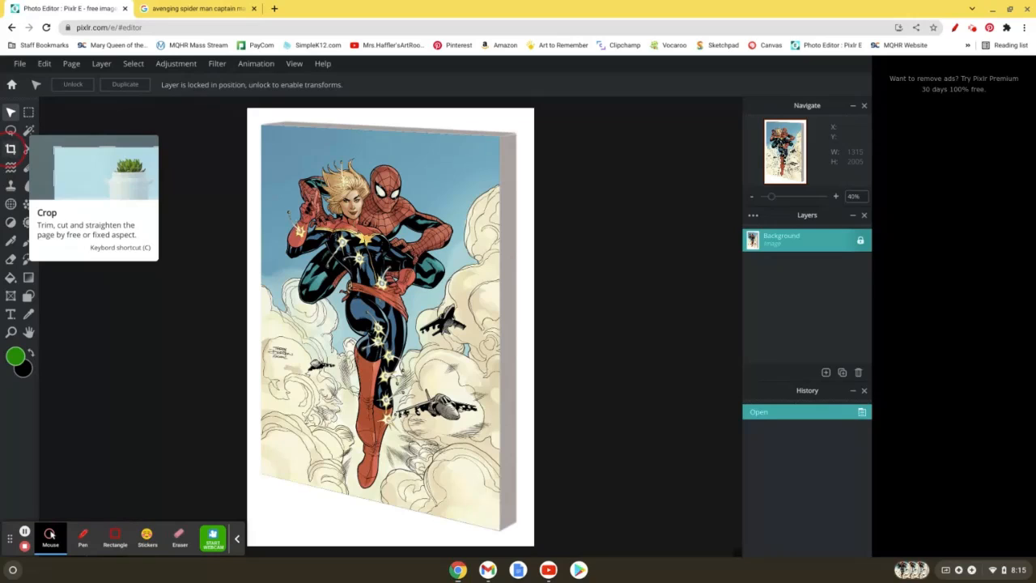
Step: Crop the picture at a 1:1 ratio to about 872 x 872 px around the two heroes' upper bodies
click(11, 149)
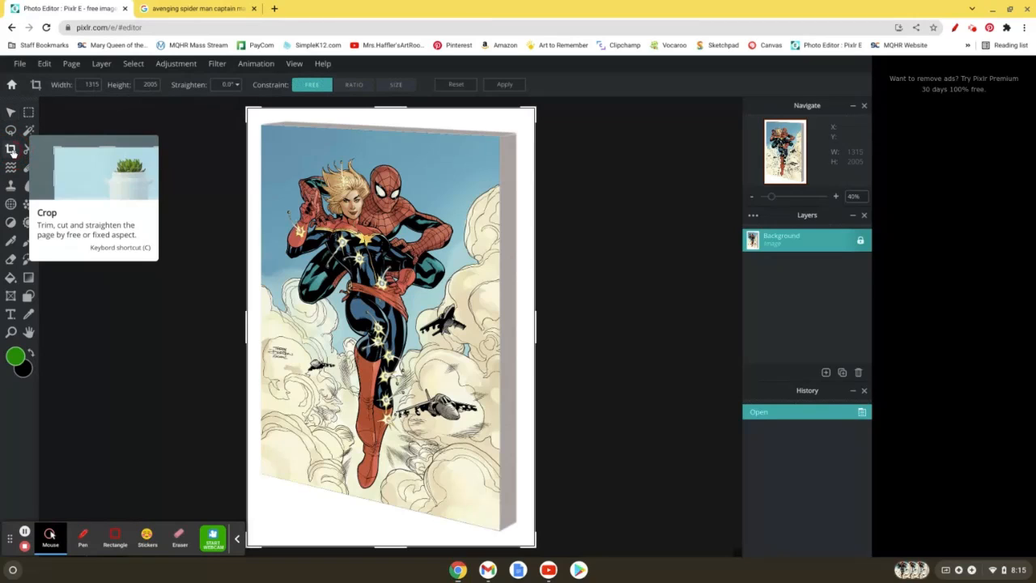
click(363, 91)
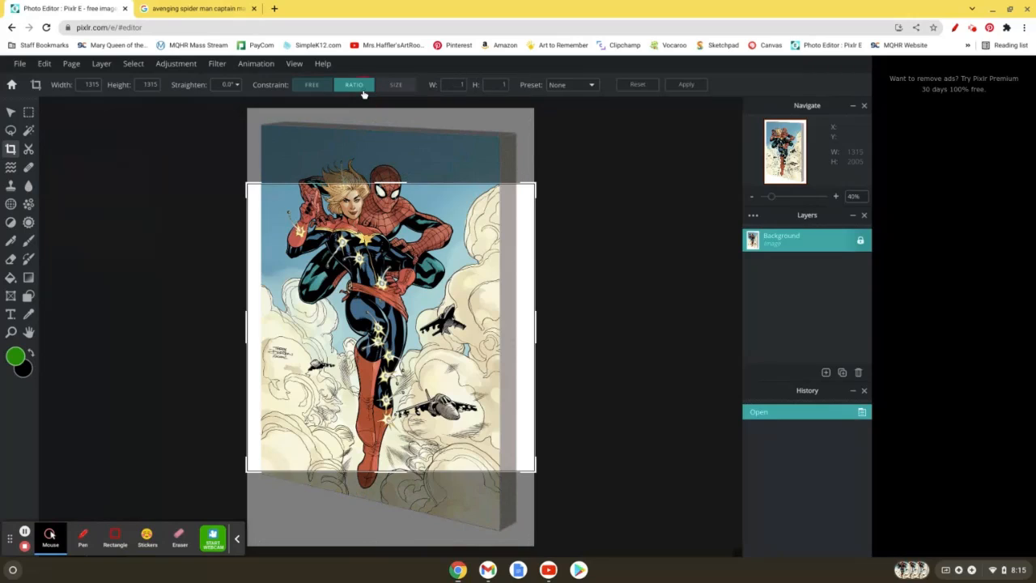
click(568, 85)
click(572, 153)
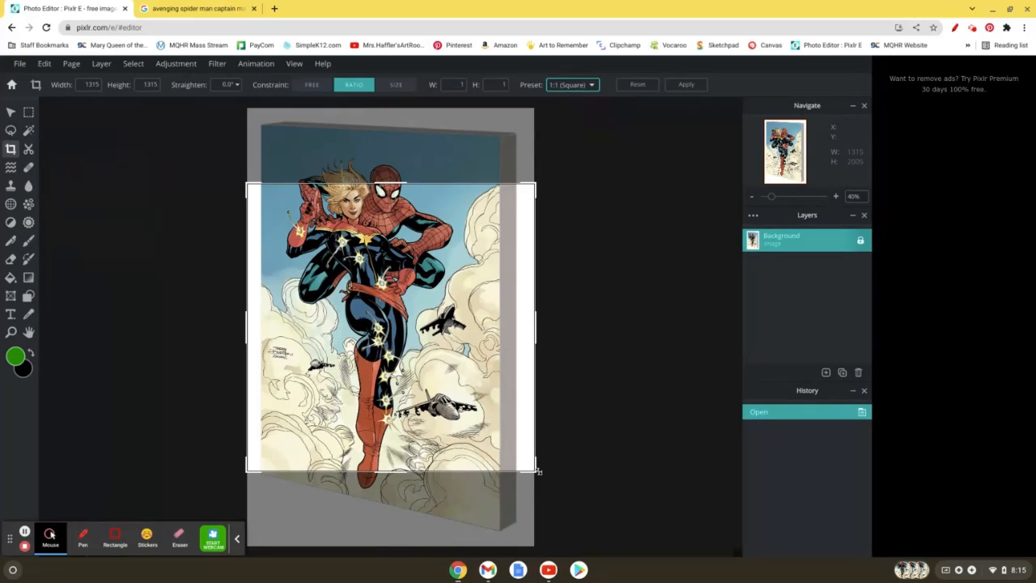
drag(537, 470, 439, 377)
drag(380, 324, 413, 288)
click(679, 85)
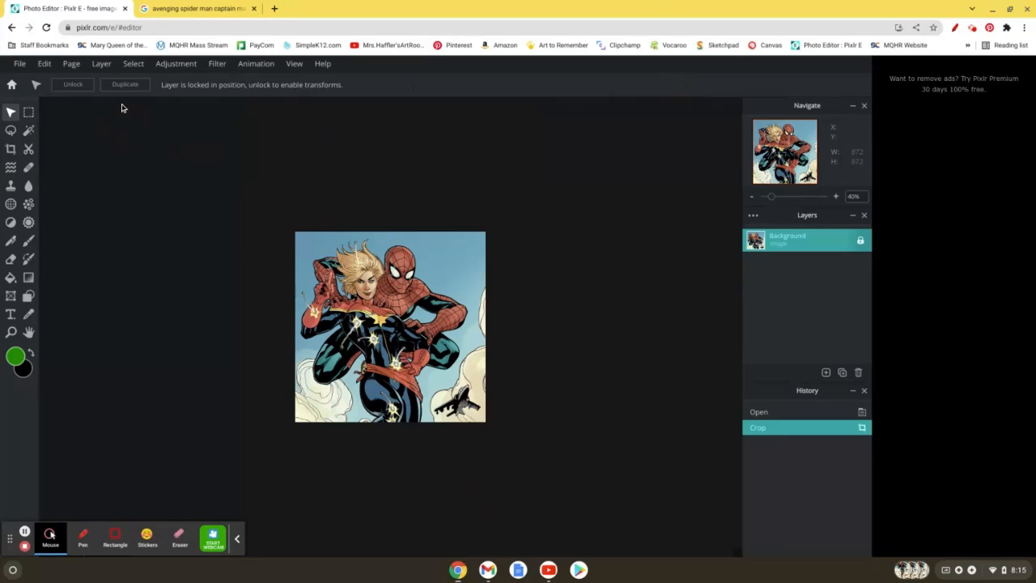
Step: Create a new 1000 x 1000 px image from the Art grid preset, named with the teacher's surname followed by Pop Art
click(19, 64)
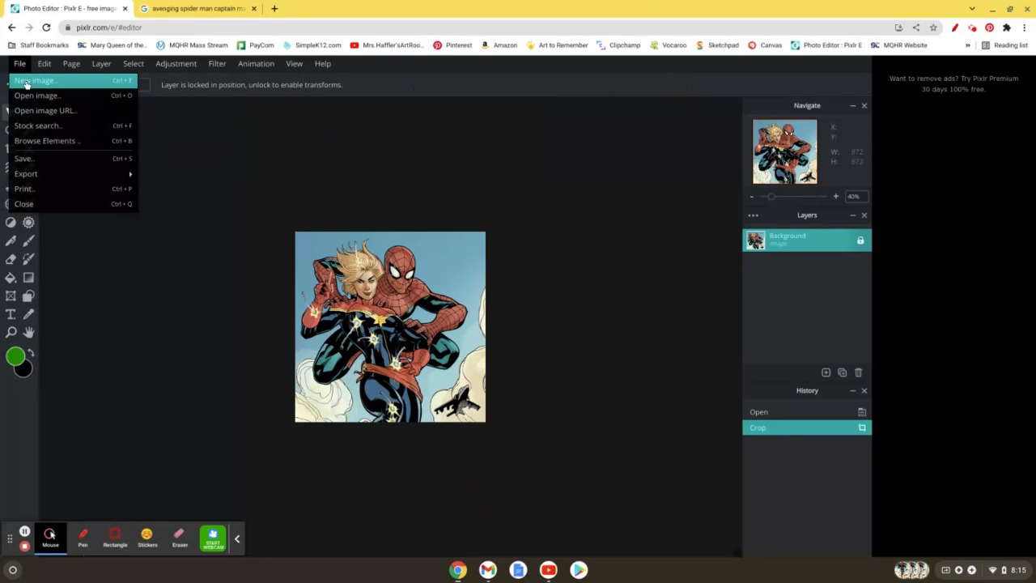
click(26, 82)
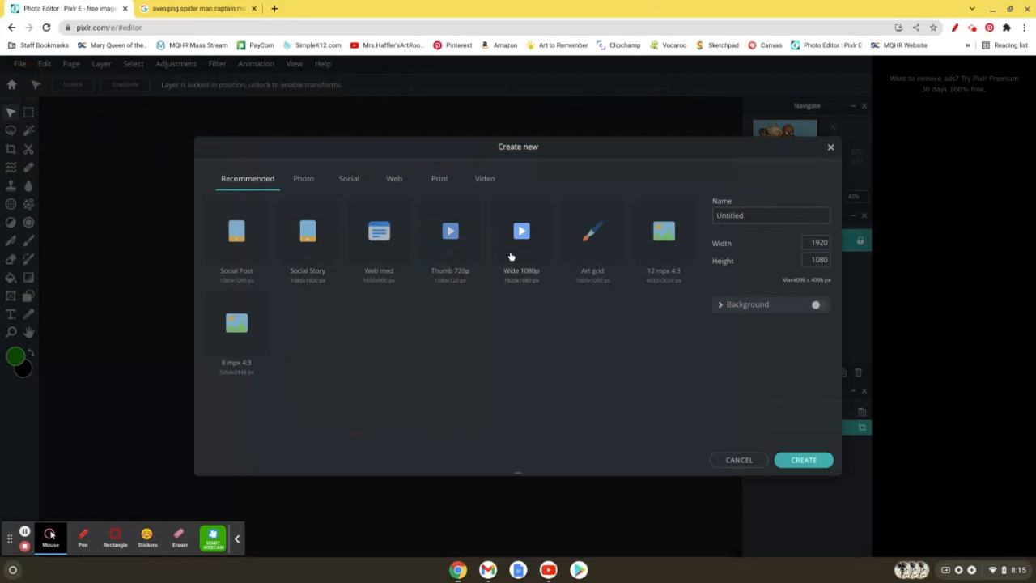
click(595, 249)
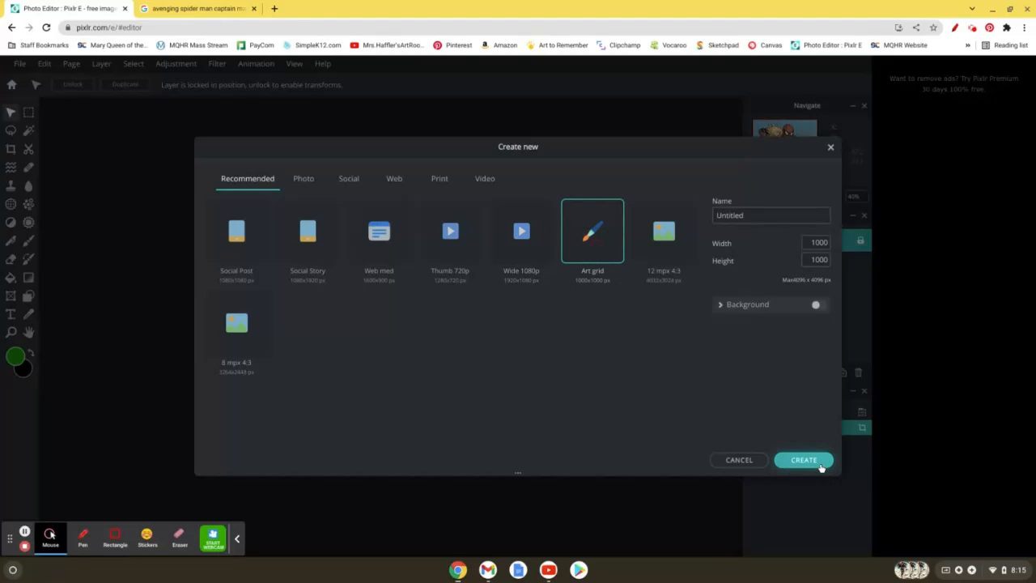
click(753, 215)
double_click(753, 216)
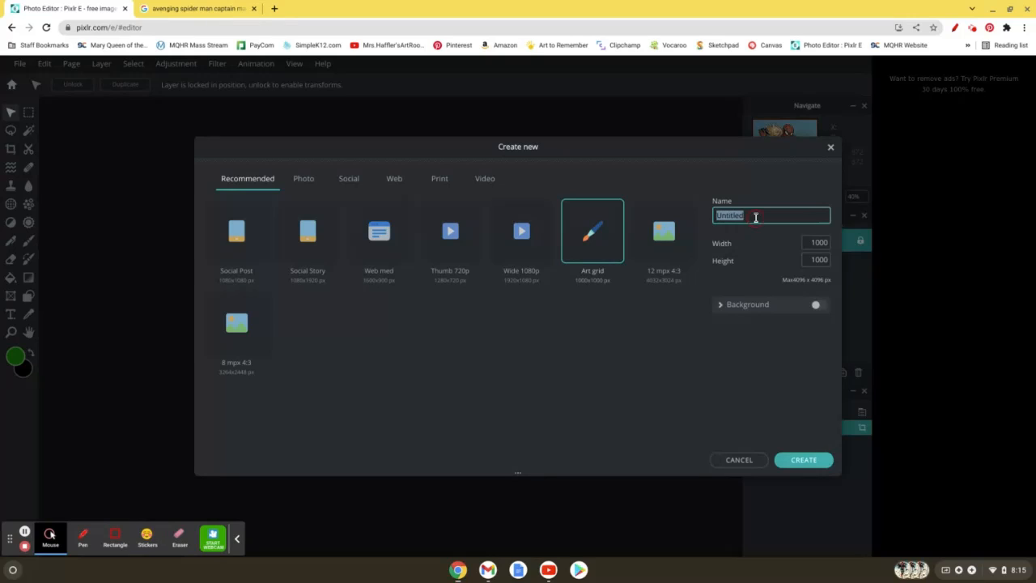
key(BackSpace)
click(801, 463)
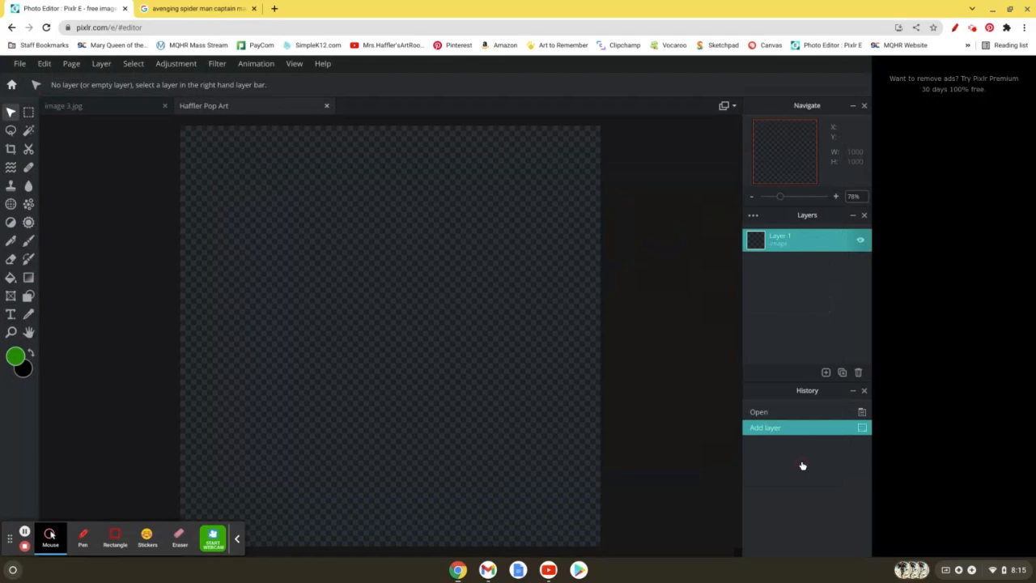
Step: Marquee-select the whole cropped image 3.jpg, copy it, and paste it into the Pop Art document
click(119, 115)
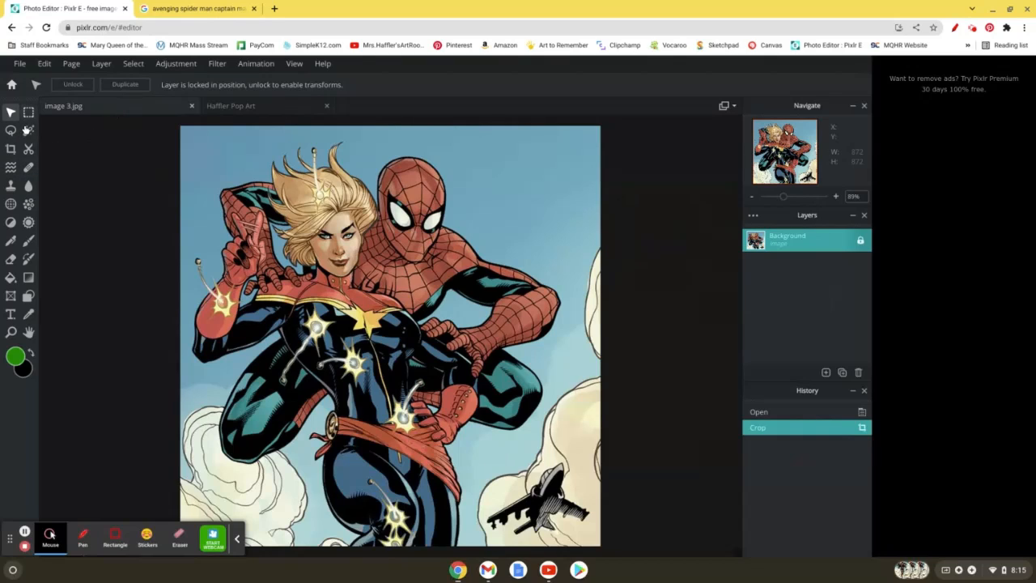
click(28, 112)
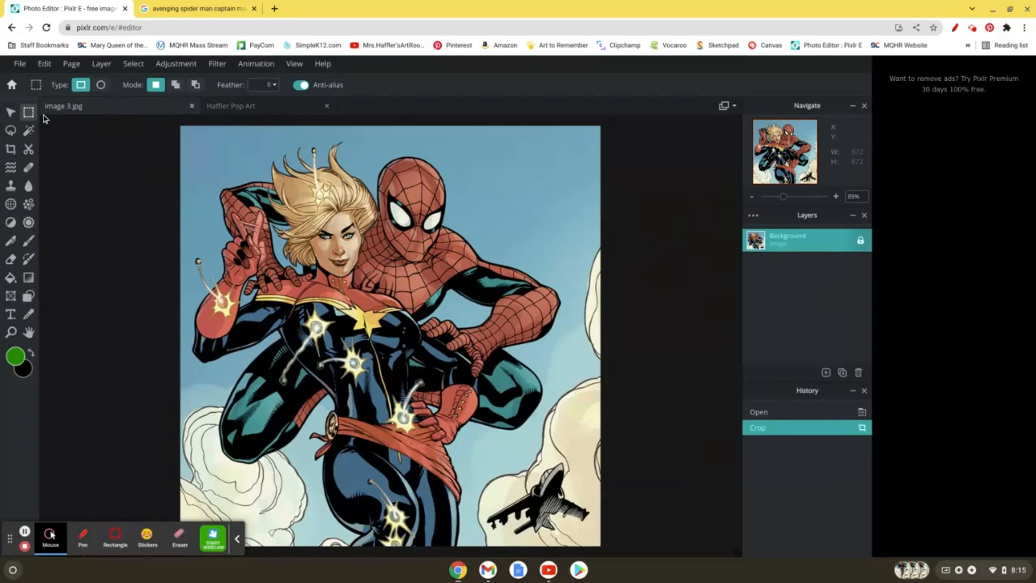
drag(170, 122, 603, 544)
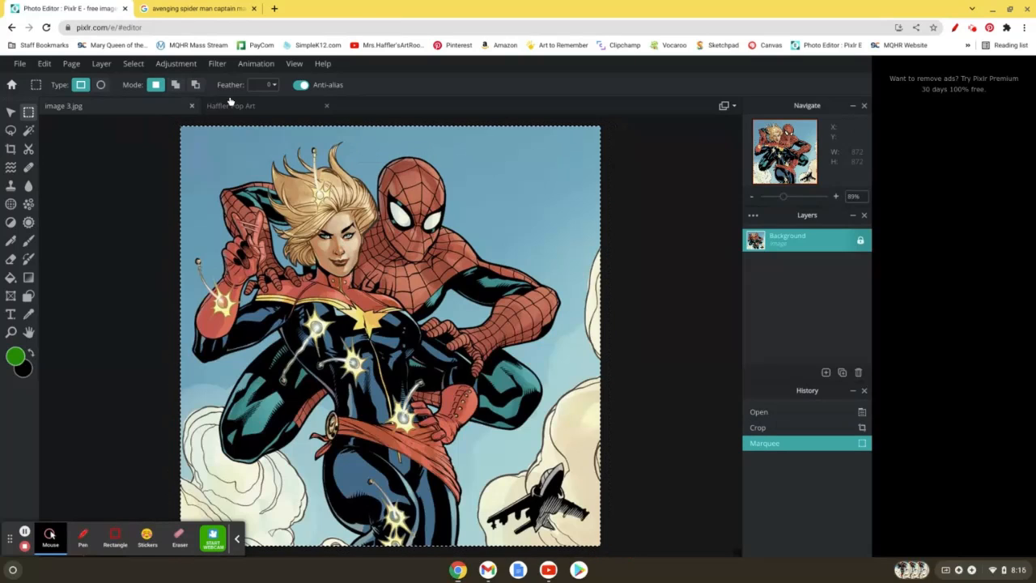
click(224, 105)
click(44, 63)
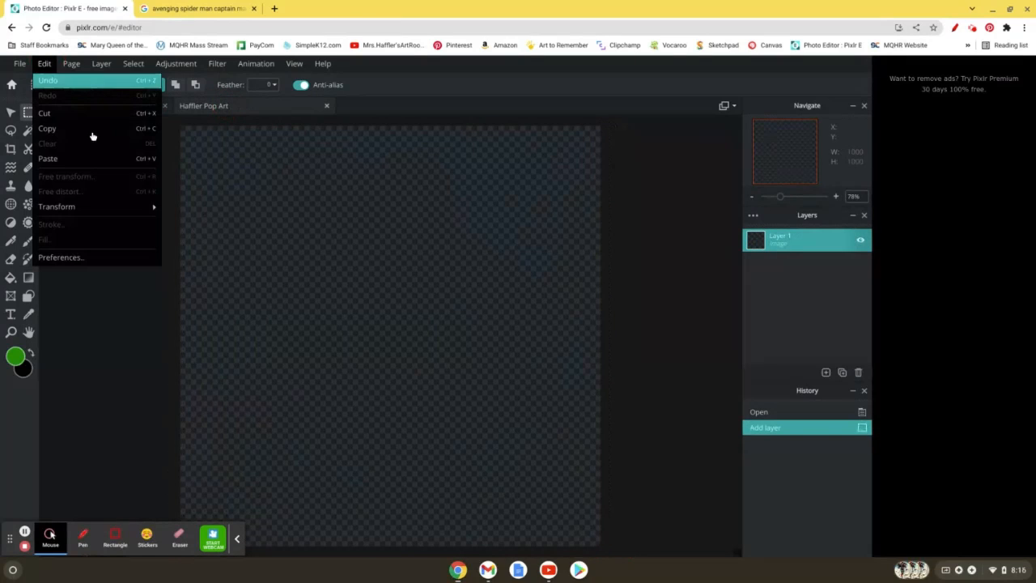
click(88, 160)
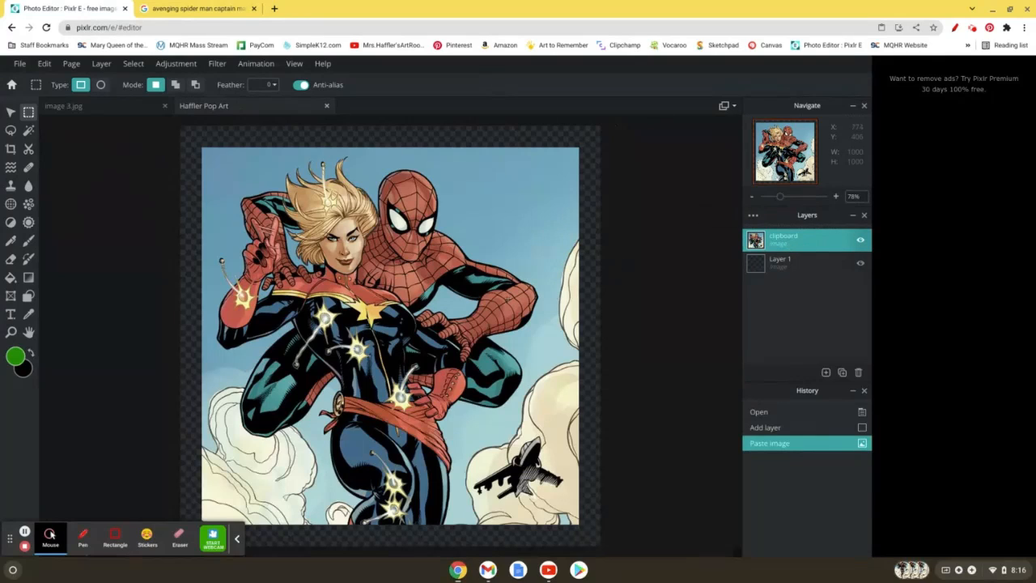
Step: Clear the stray marquee, then move the pasted picture to the canvas's upper-left corner and scale it proportionally to about 503 x 503 px
drag(514, 306, 489, 278)
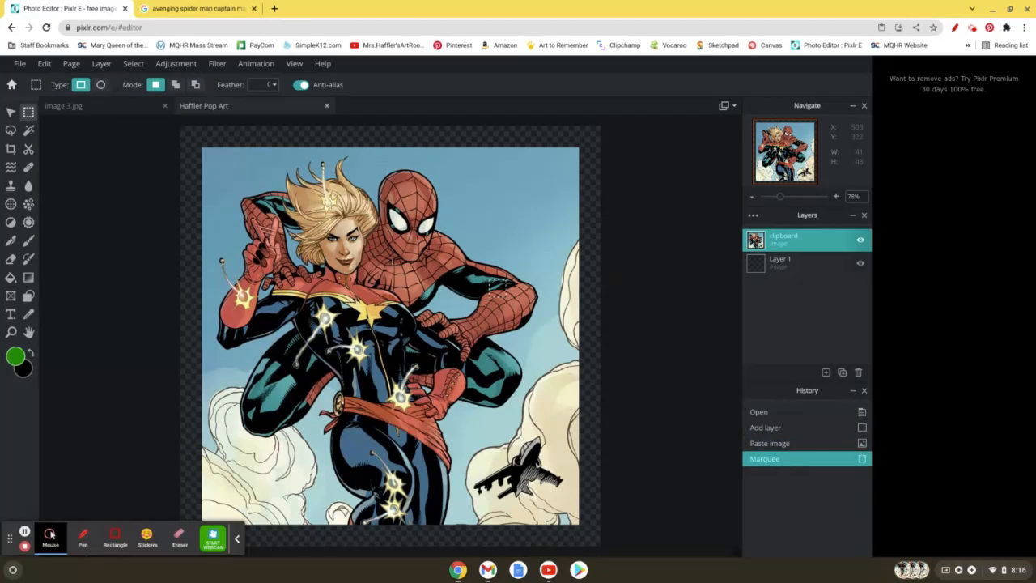
key(ctrl+d)
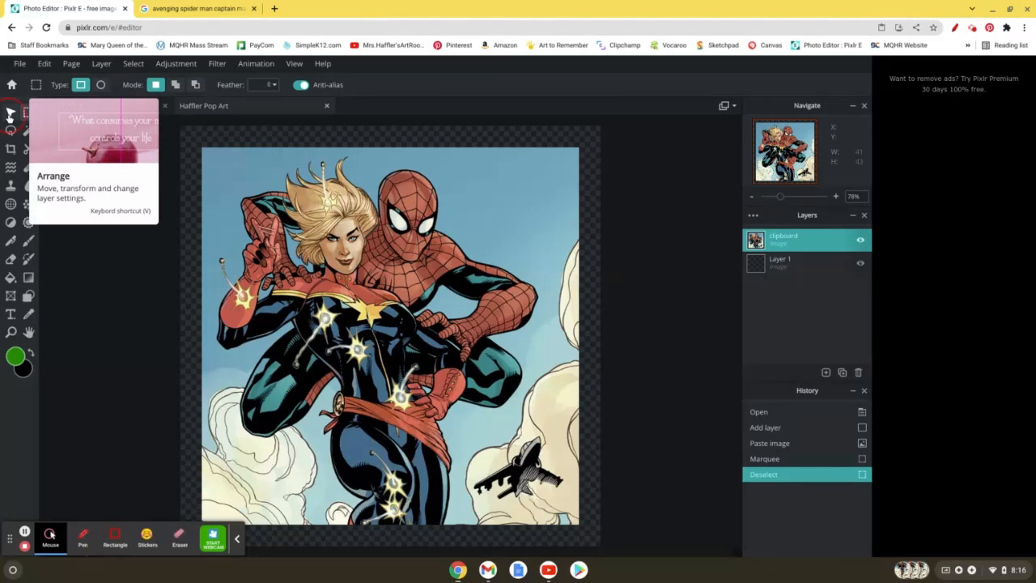
click(10, 113)
drag(421, 264, 400, 242)
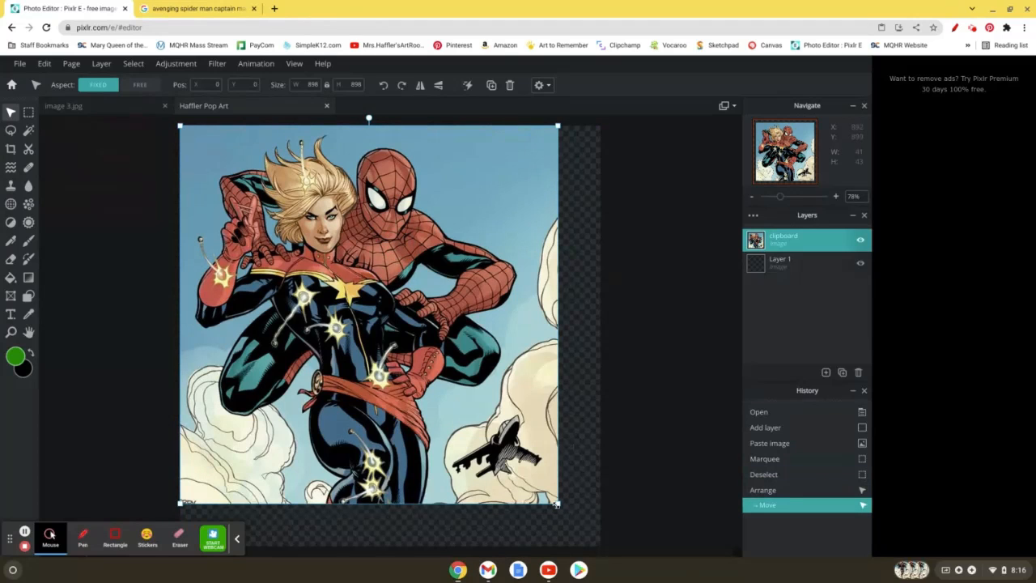
drag(556, 503, 388, 404)
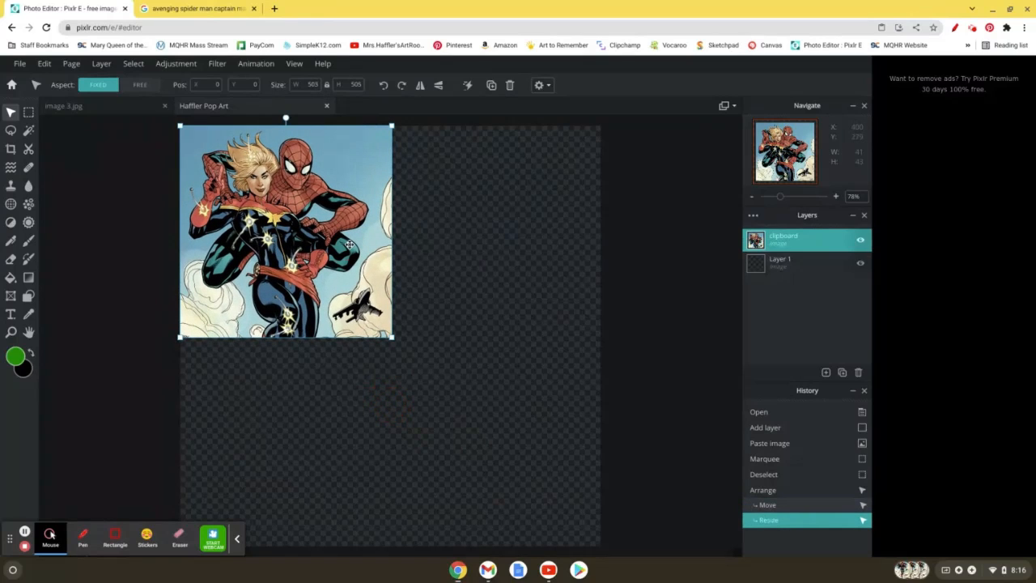
Step: Duplicate the scaled picture and place the copy in the upper-right quarter of the canvas
key(ctrl+c)
key(ctrl+v)
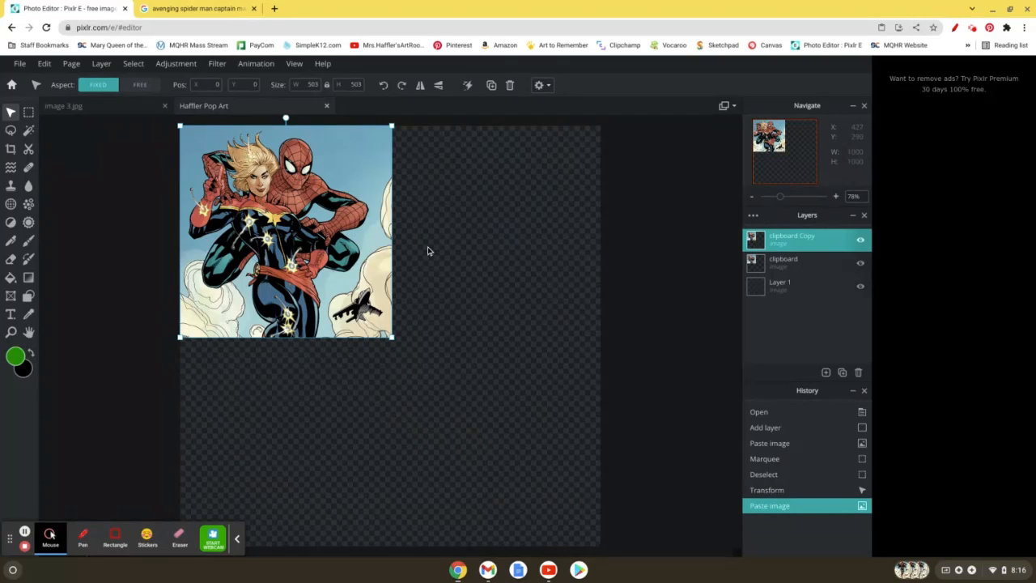
drag(348, 227, 555, 227)
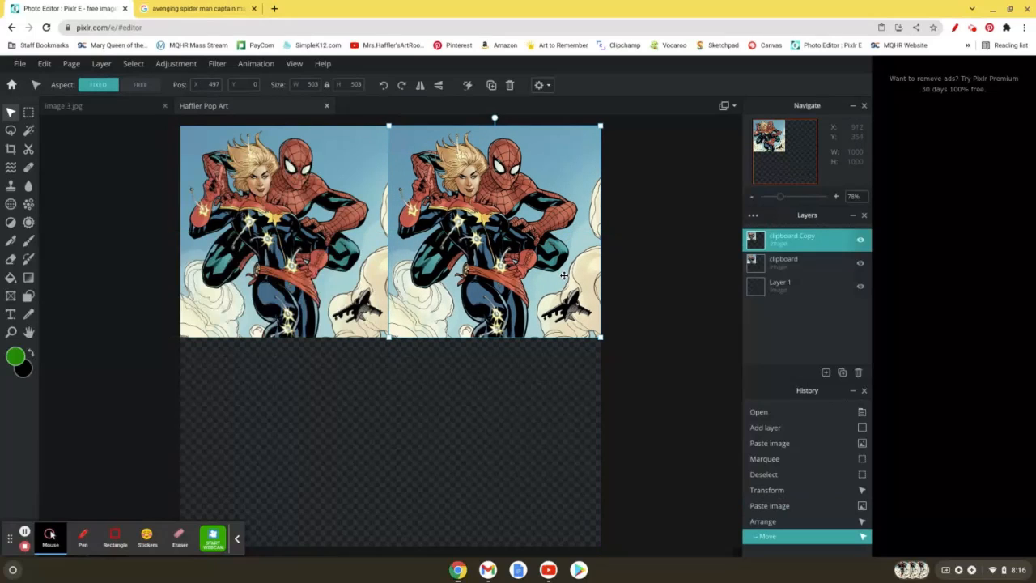
Step: Paste two more copies into the lower-left and lower-right quarters, and nudge the lower-left one to close the gap between them
key(ctrl+v)
drag(326, 258, 321, 470)
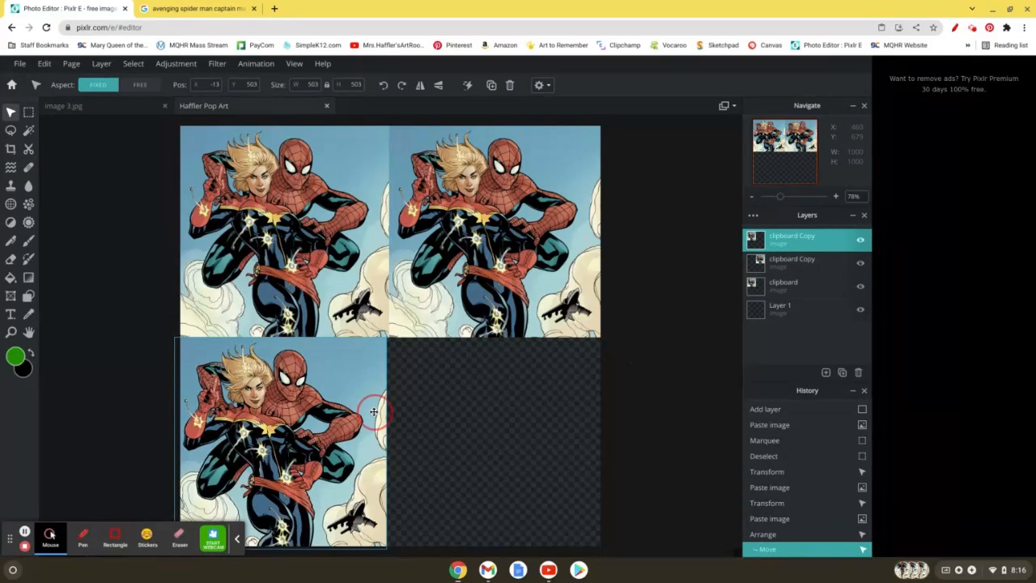
key(ctrl+v)
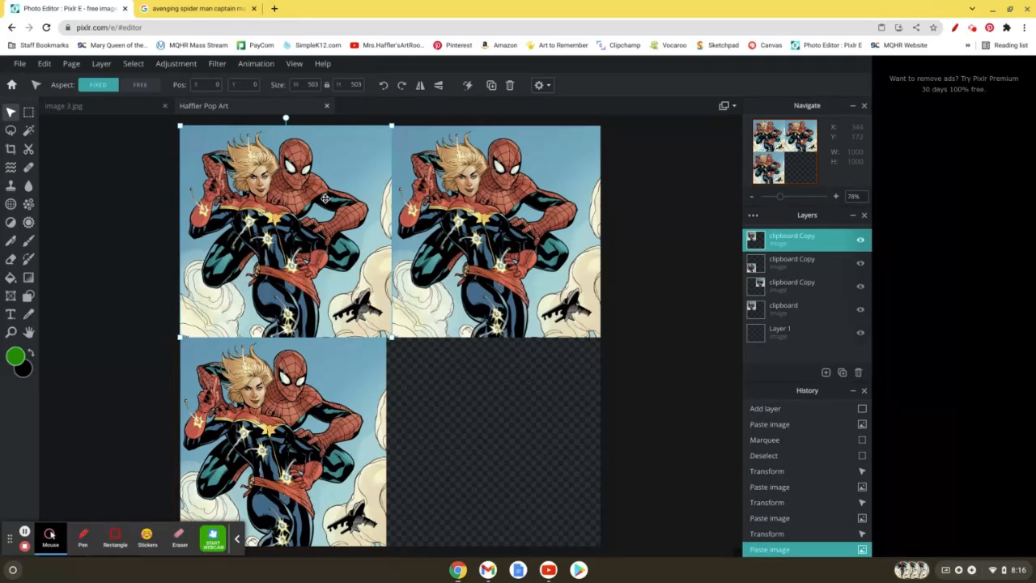
drag(423, 278, 534, 407)
drag(297, 411, 295, 414)
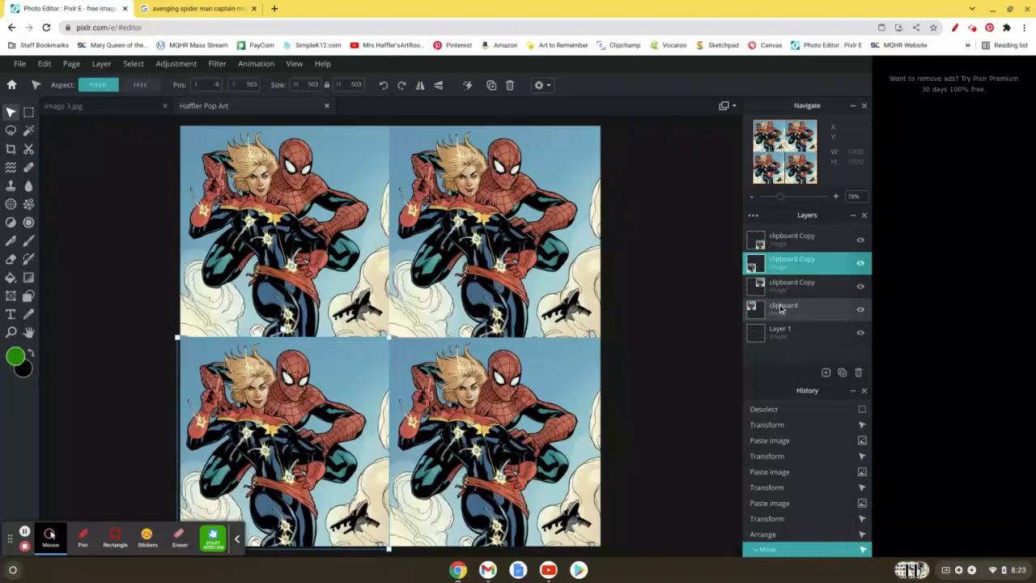
Step: Delete the empty Layer 1 at the base of the layer stack and undo the stray paste
click(813, 342)
click(858, 372)
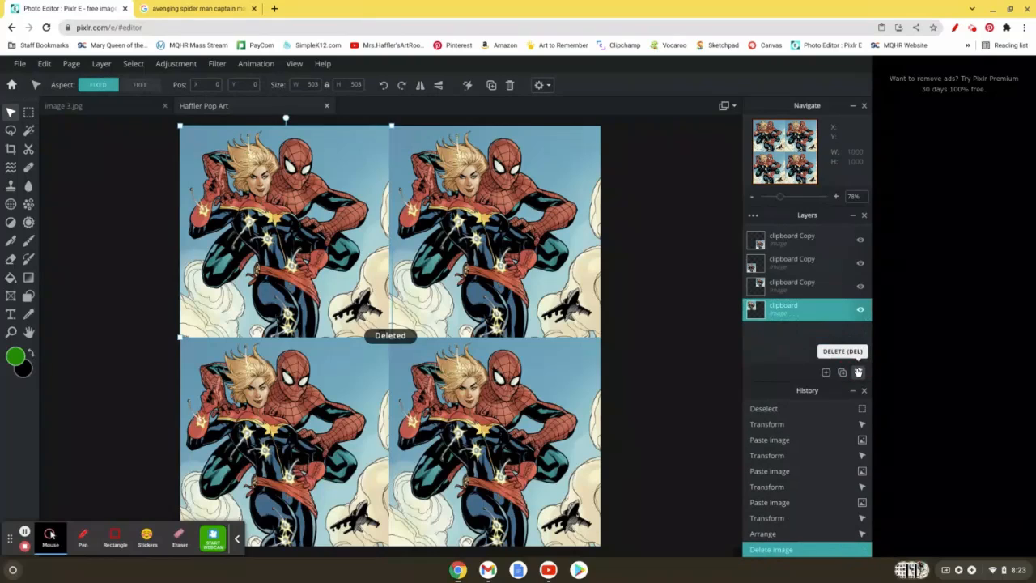
key(ctrl+v)
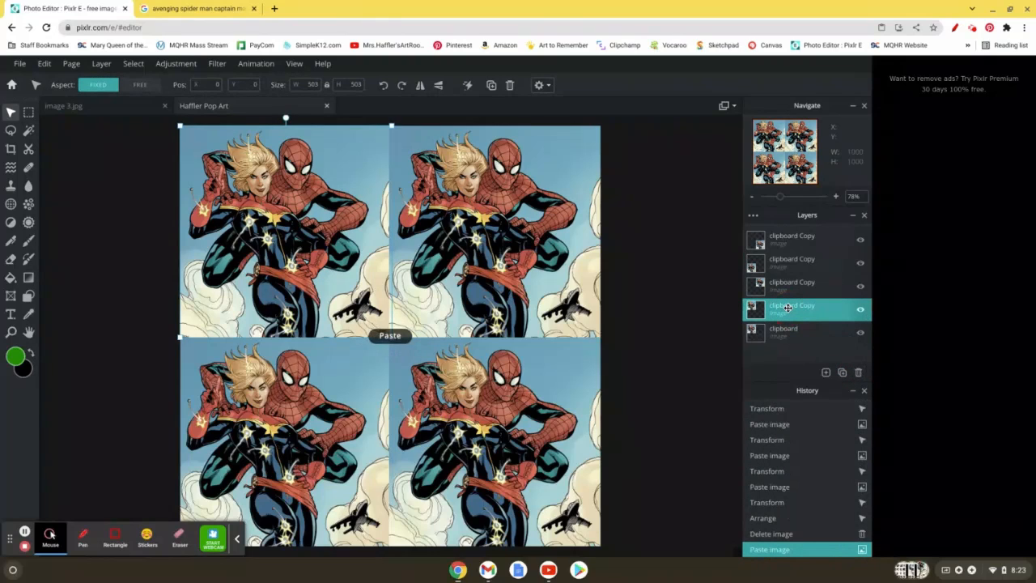
key(ctrl+z)
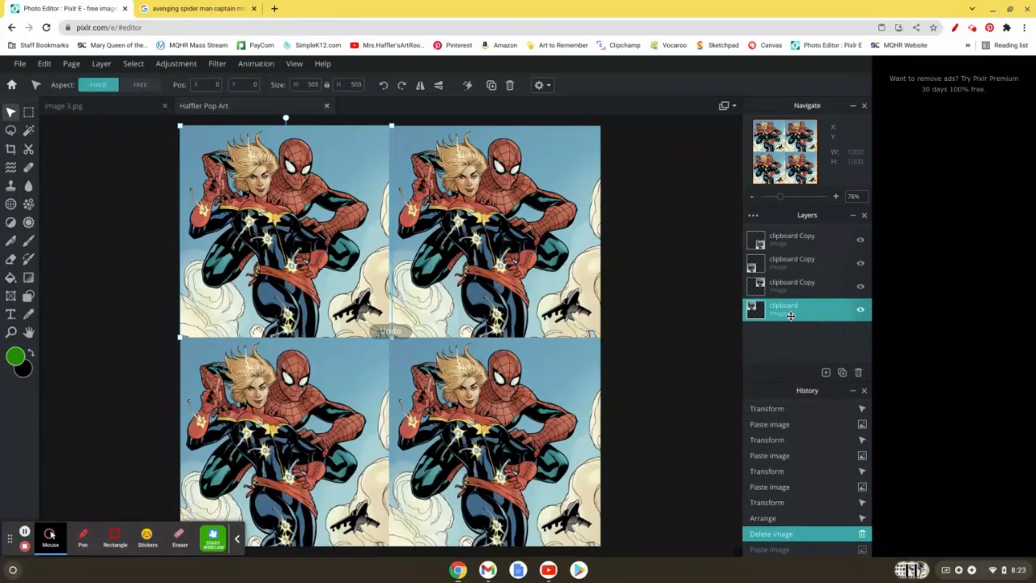
Step: Rename the layer holding the upper-left picture as "top left"
click(786, 312)
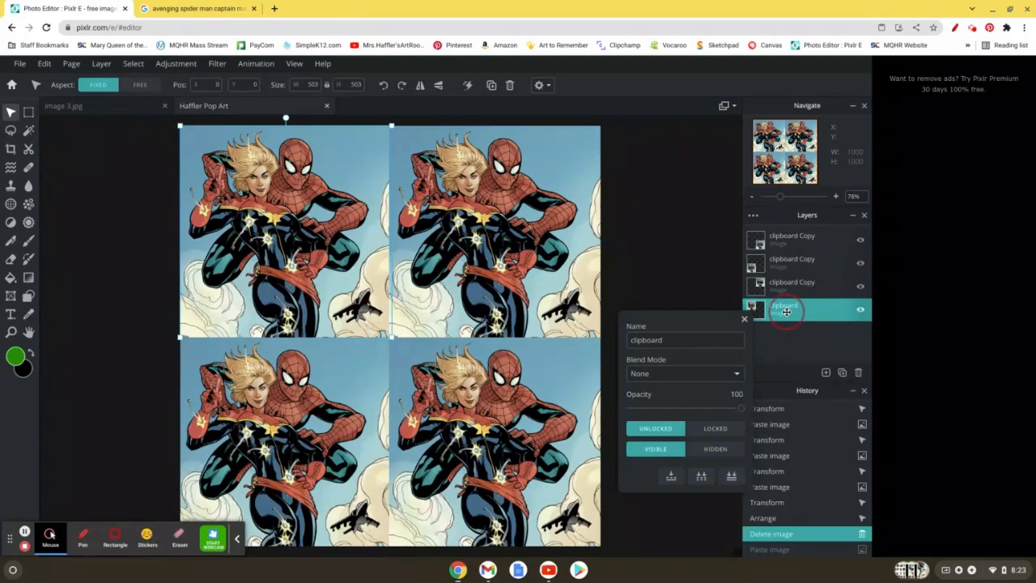
click(688, 341)
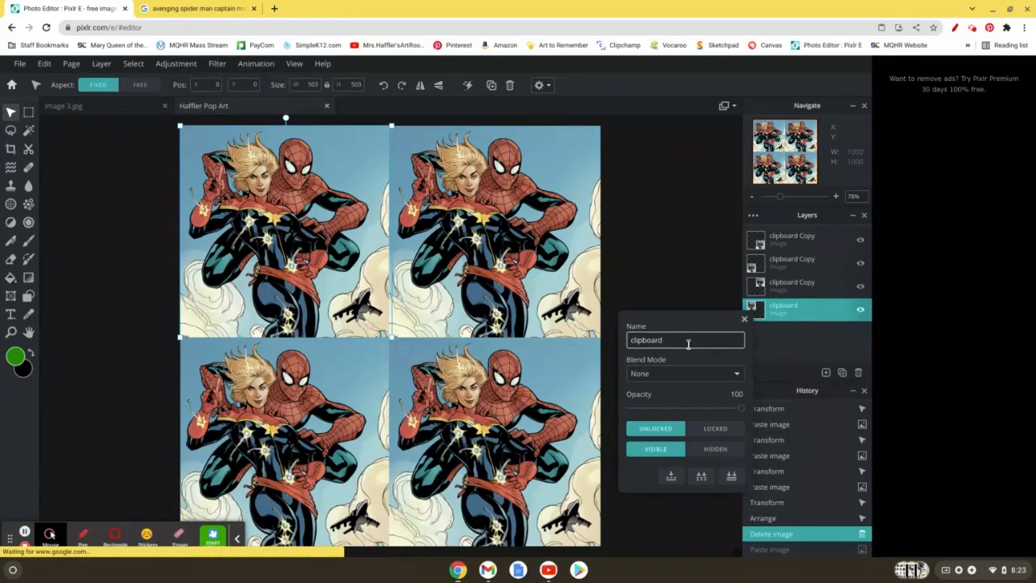
key(BackSpace)
key(BackSpace)
key(BackSpace)
key(BackSpace)
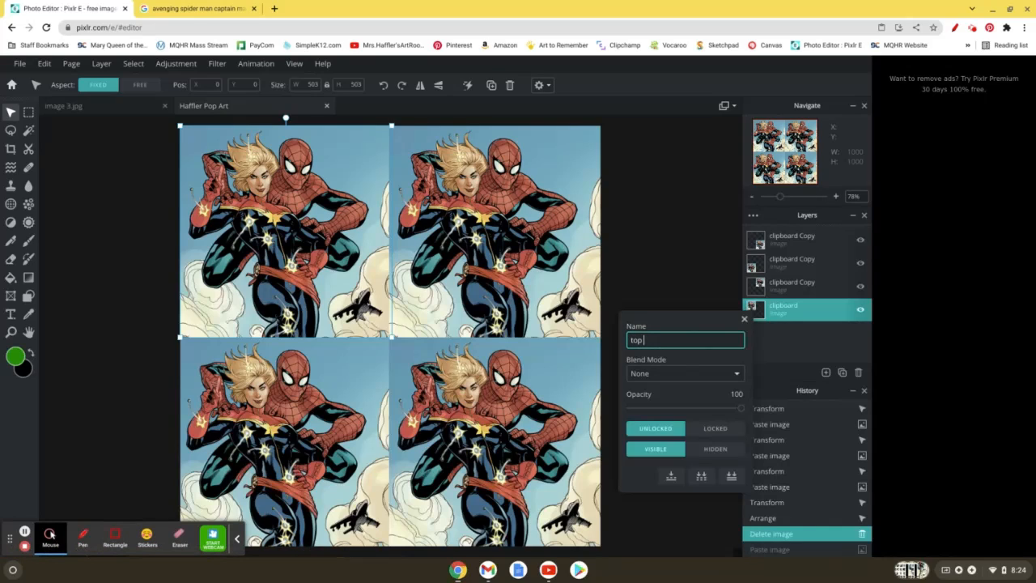
click(799, 336)
Step: Rename the layer holding the upper-right picture as "top right"
click(785, 288)
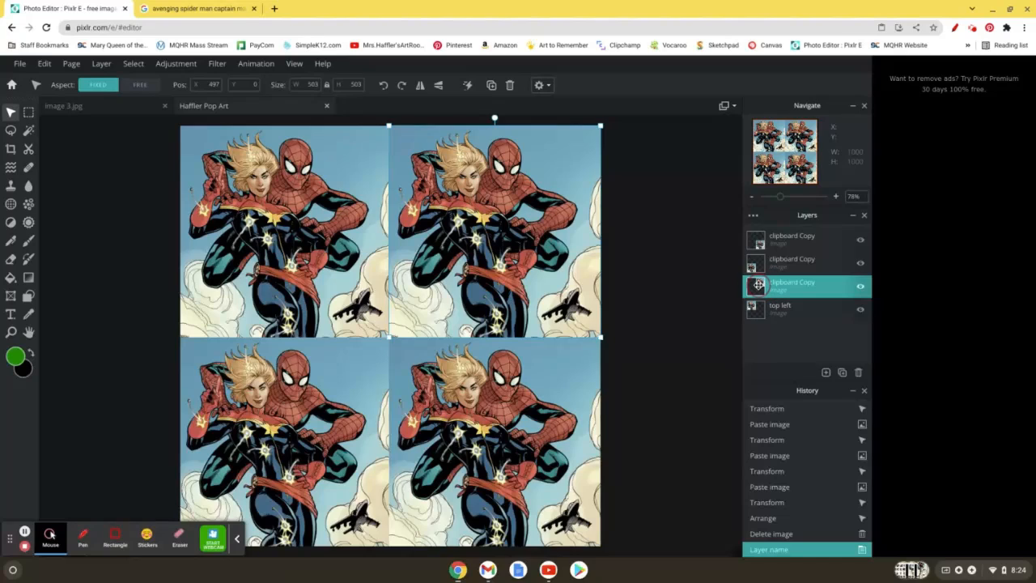
double_click(760, 283)
triple_click(696, 307)
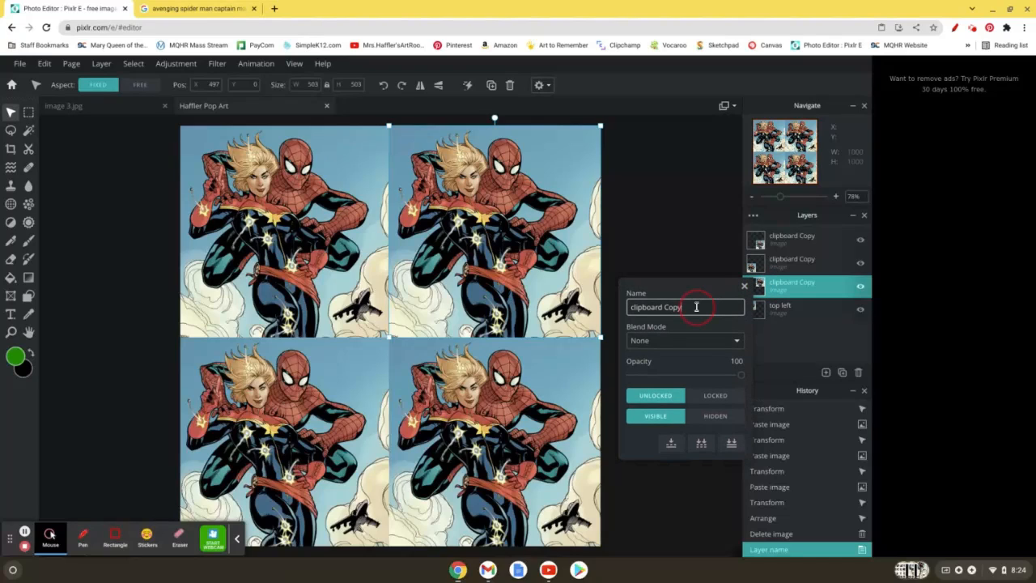
text(top right)
key(Return)
Step: Rename the layer holding the lower-left picture as "bottom left"
click(772, 264)
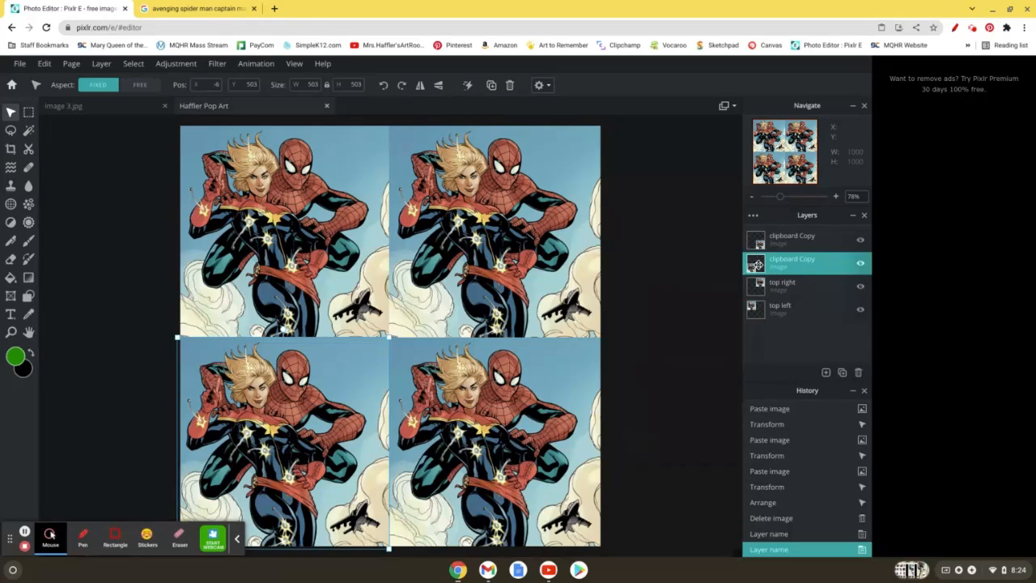
double_click(786, 263)
double_click(714, 281)
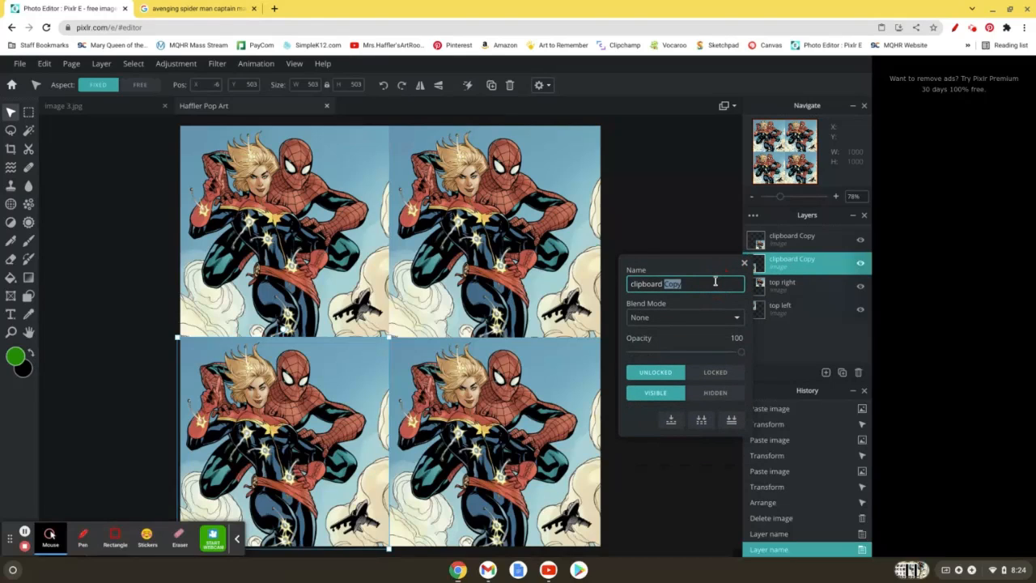
text(Co)
key(BackSpace)
key(BackSpace)
key(BackSpace)
key(BackSpace)
key(BackSpace)
key(BackSpace)
key(BackSpace)
key(BackSpace)
text(bottom)
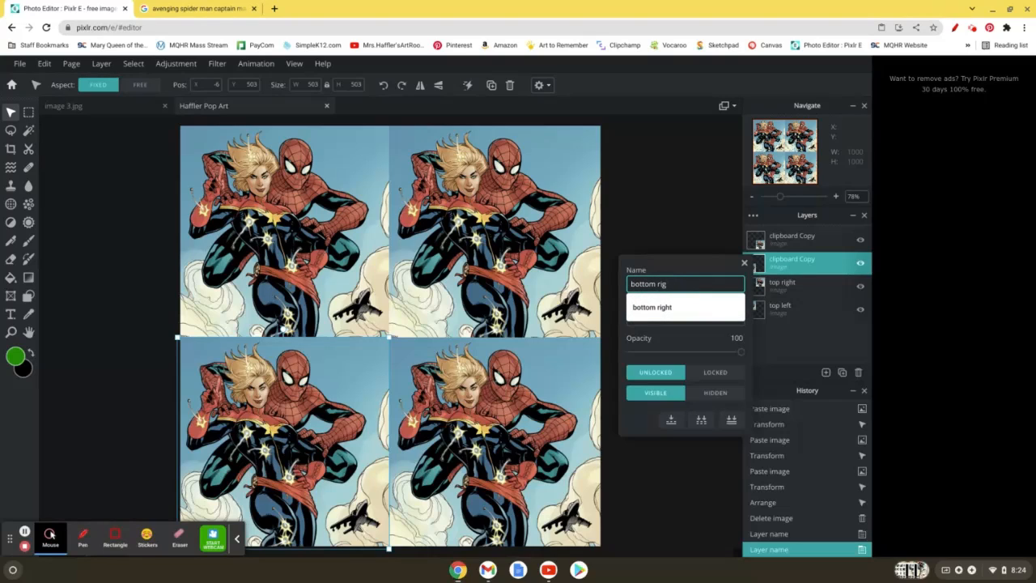
text( l)
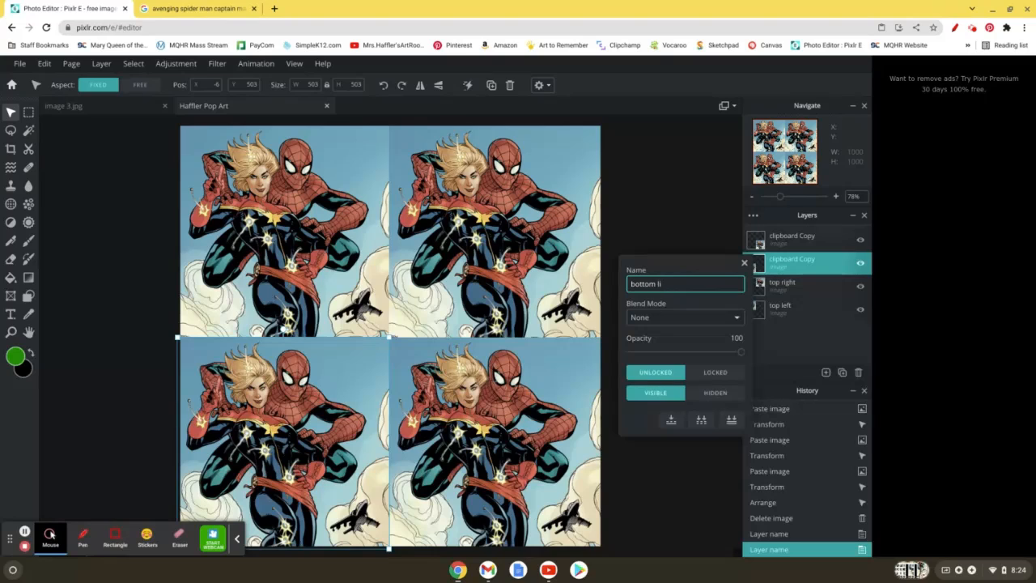
text(eft)
key(Return)
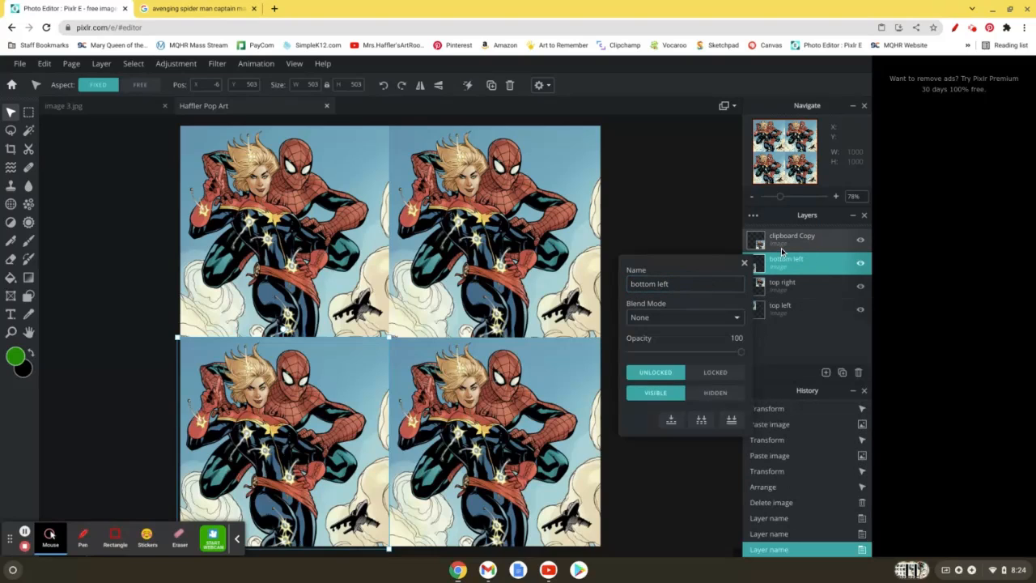
Step: Rename the layer holding the lower-right picture as "bottom right" and close its layer settings
click(777, 243)
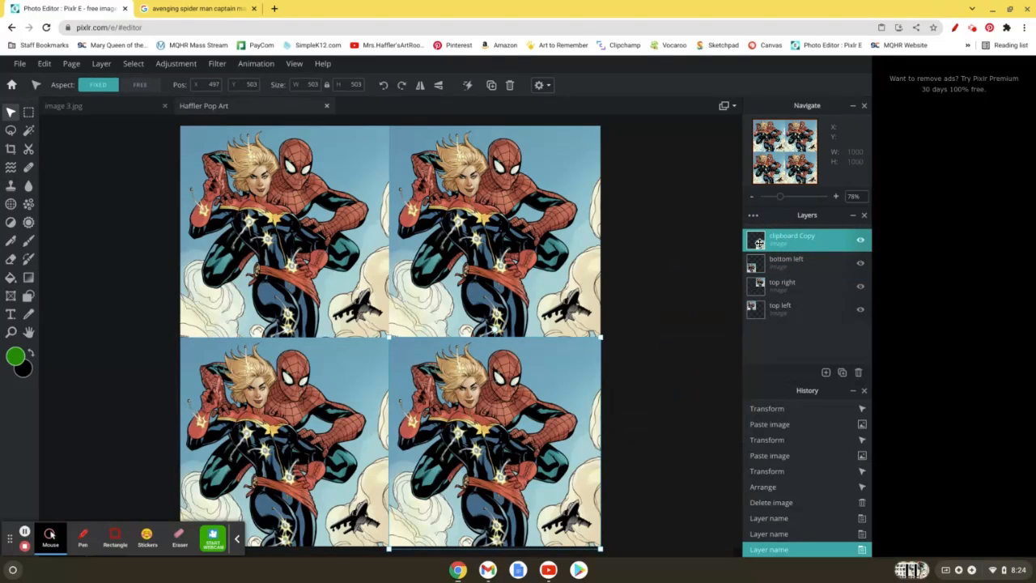
click(756, 242)
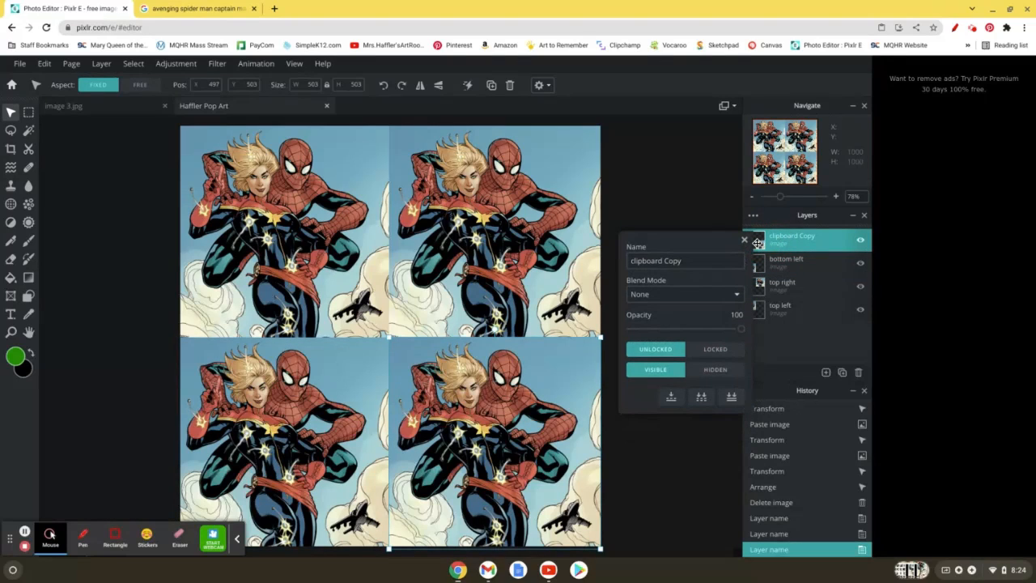
triple_click(708, 259)
key(BackSpace)
text(b)
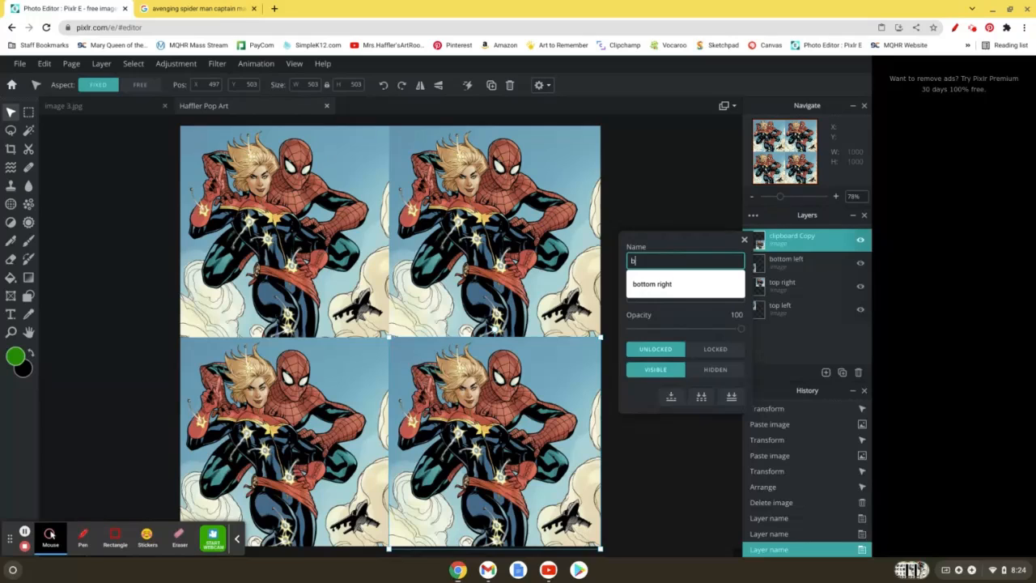
text(ottom)
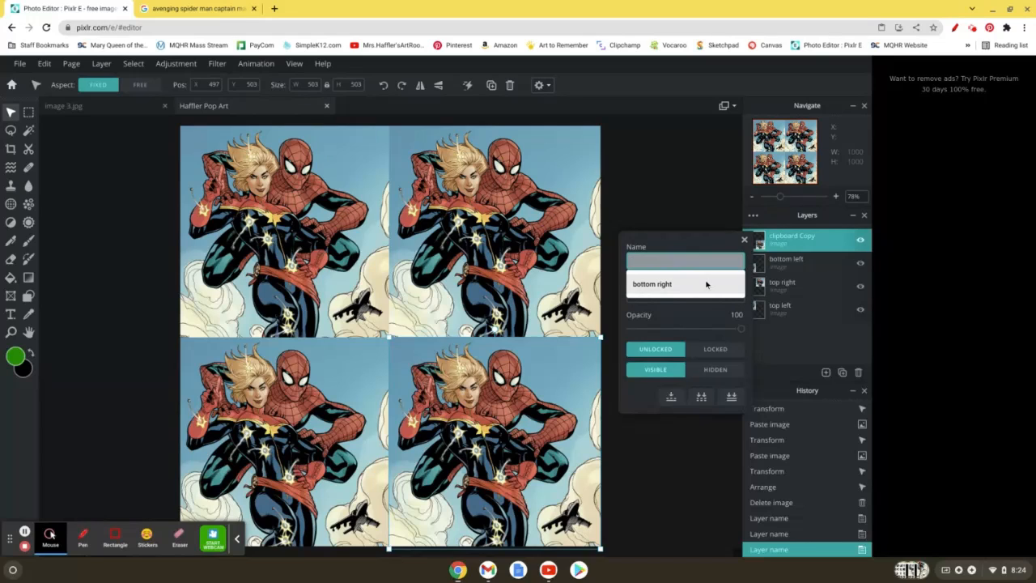
click(704, 284)
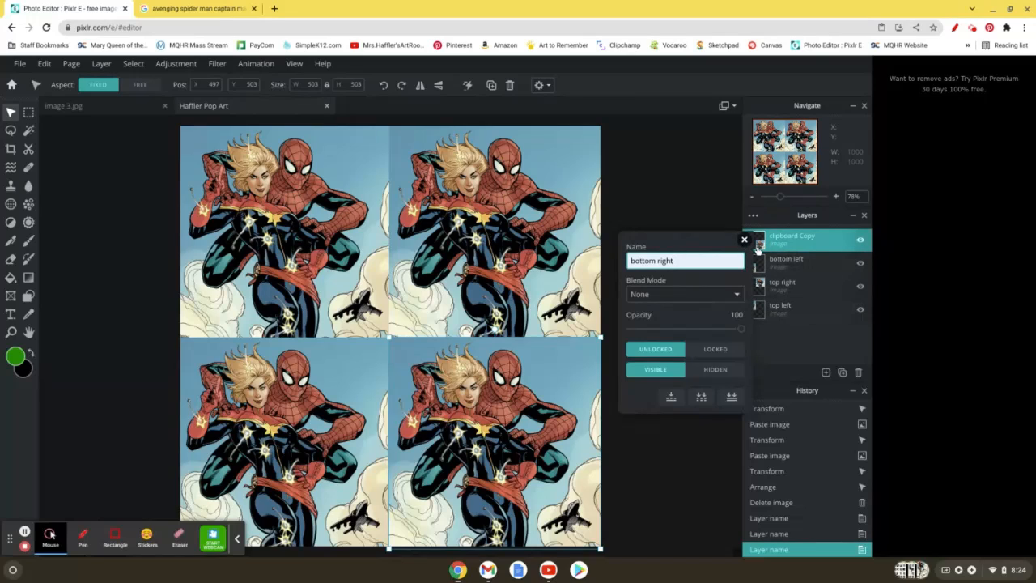
click(810, 349)
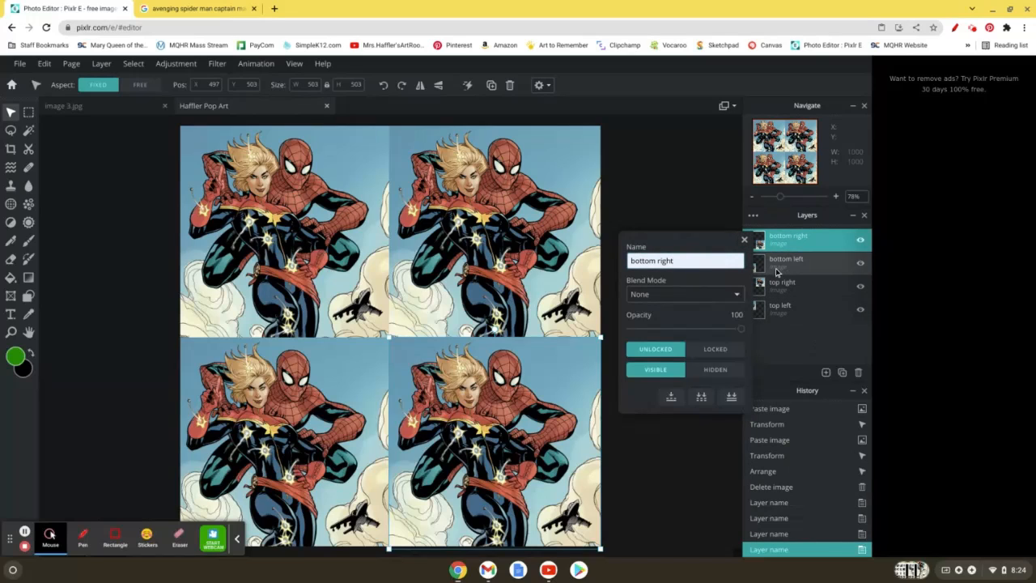
click(743, 239)
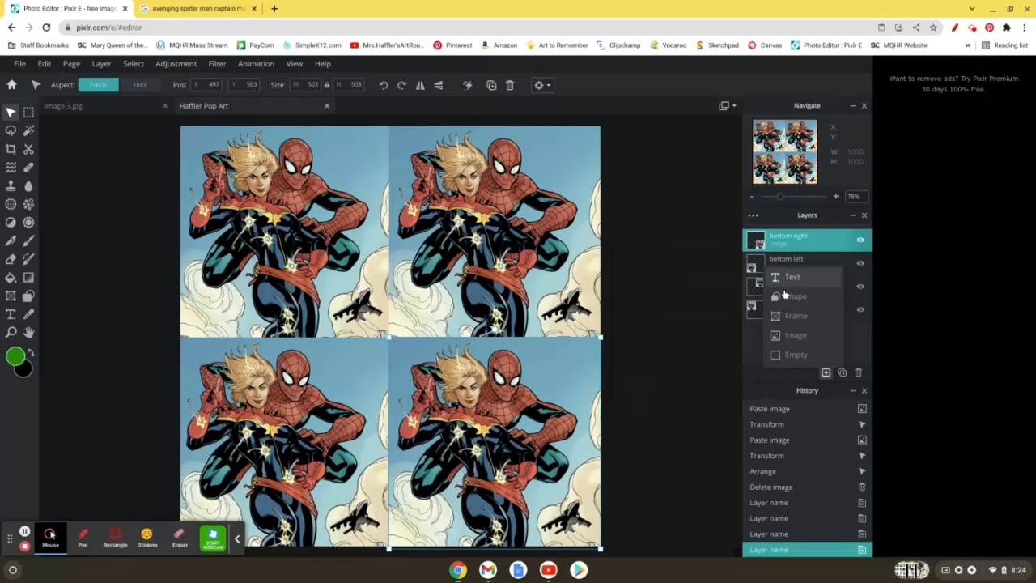
Step: Add an empty layer directly above the top left layer and marquee-select the upper-left picture's area, about 497 x 505 px
click(772, 311)
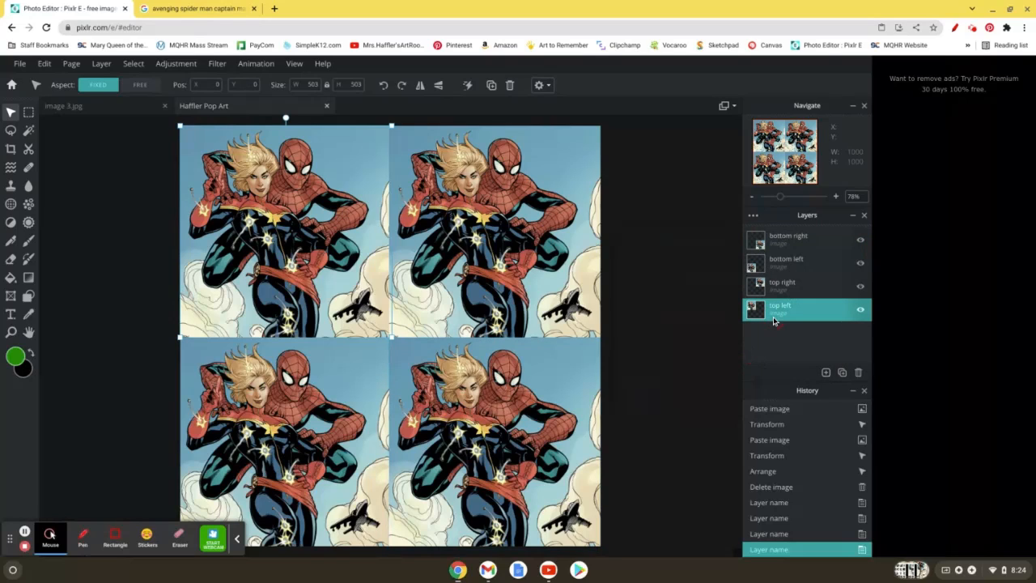
click(826, 372)
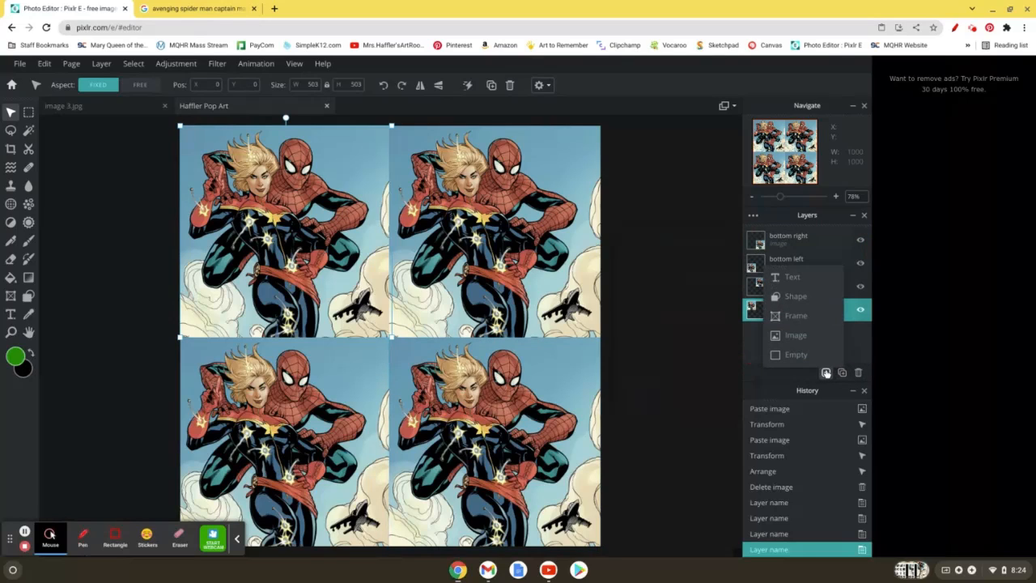
click(800, 356)
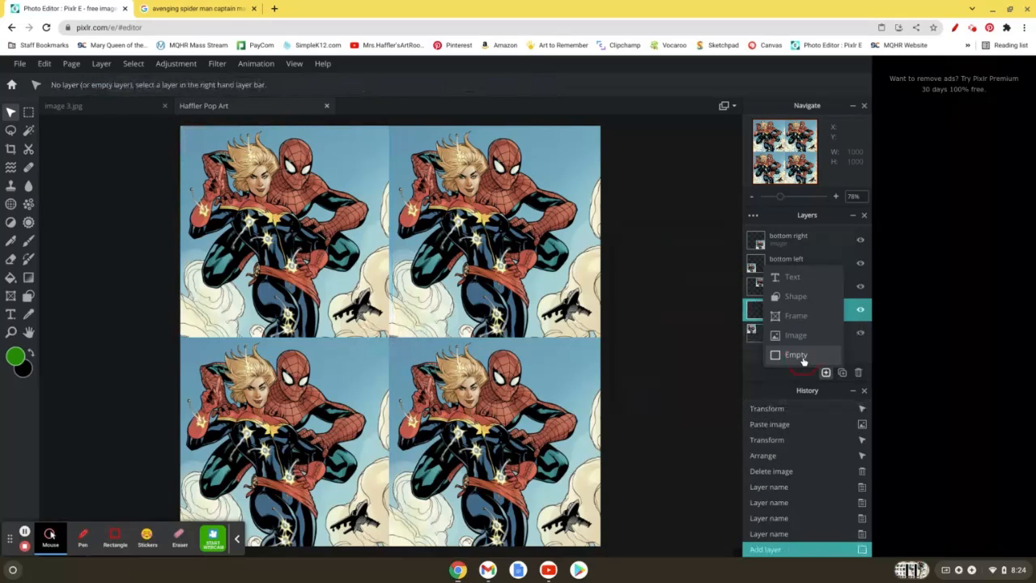
click(28, 113)
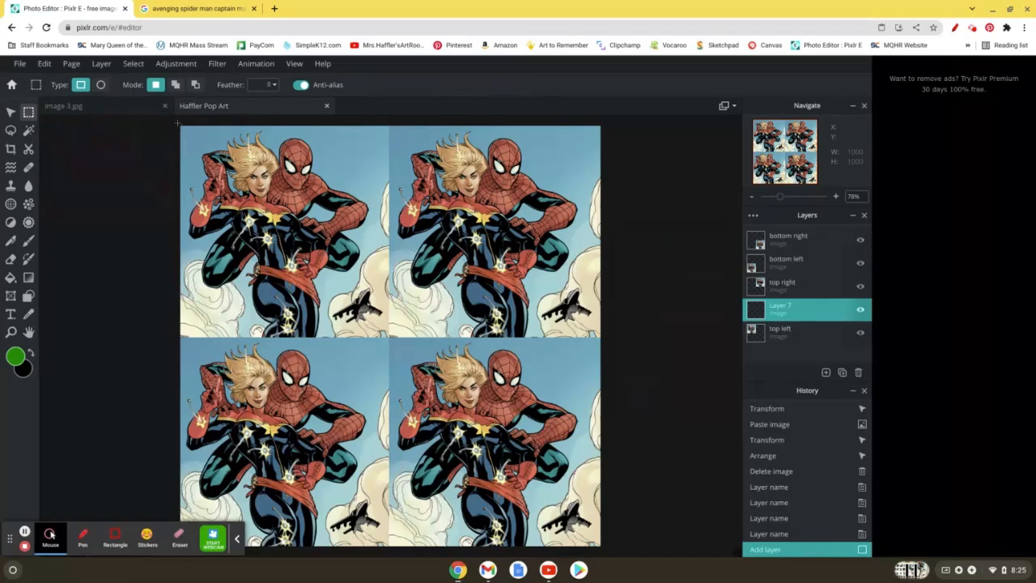
drag(177, 123, 389, 338)
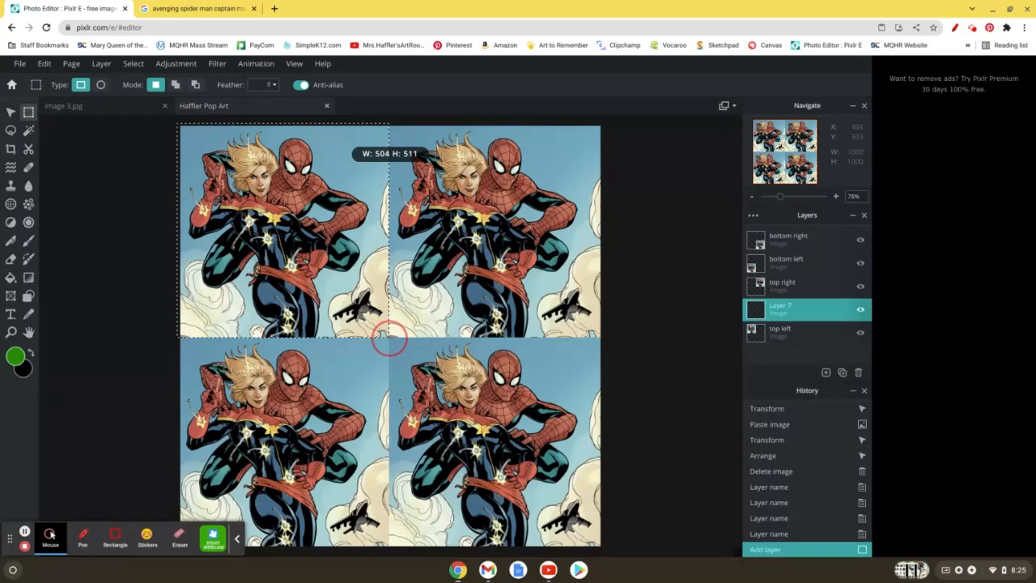
drag(389, 337, 388, 337)
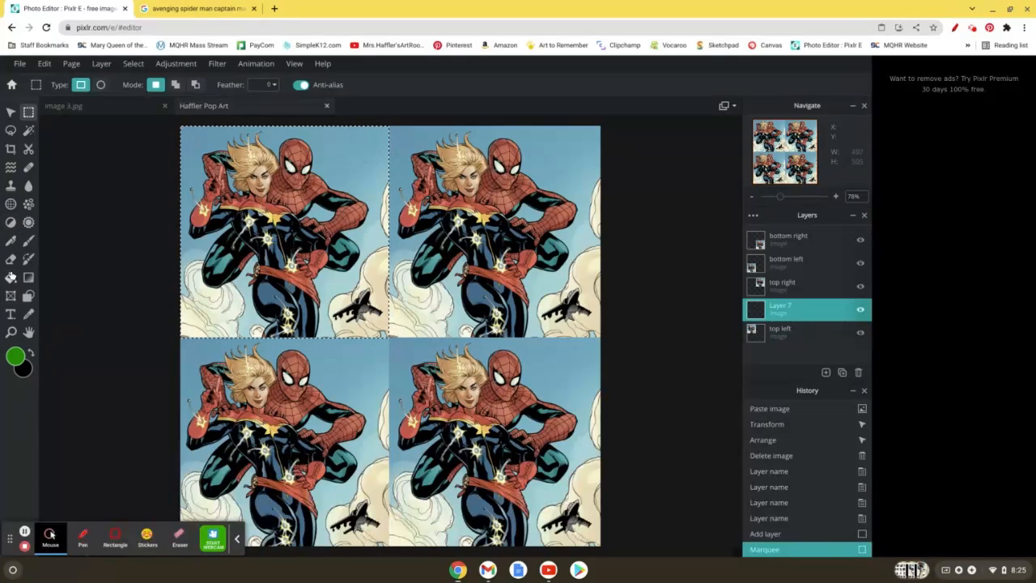
Step: Fill the selected upper-left area with the green foreground colour on the new layer and clear the selection
click(12, 277)
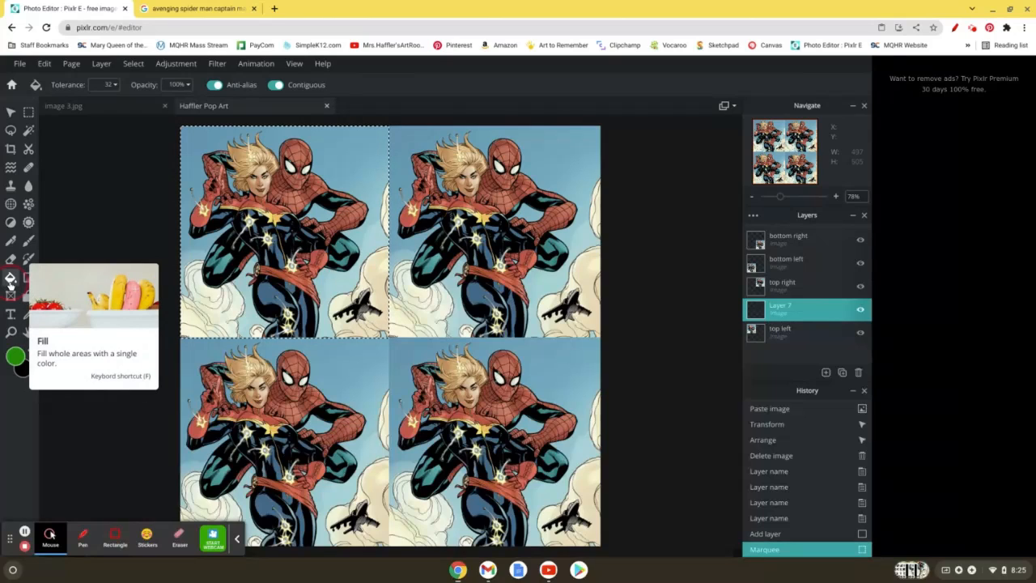
click(277, 192)
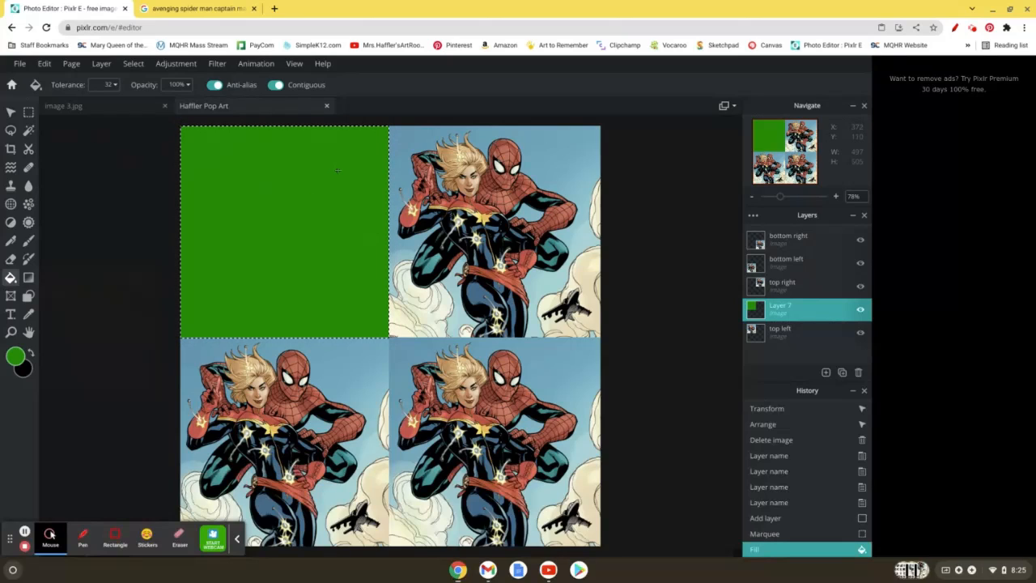
key(ctrl+d)
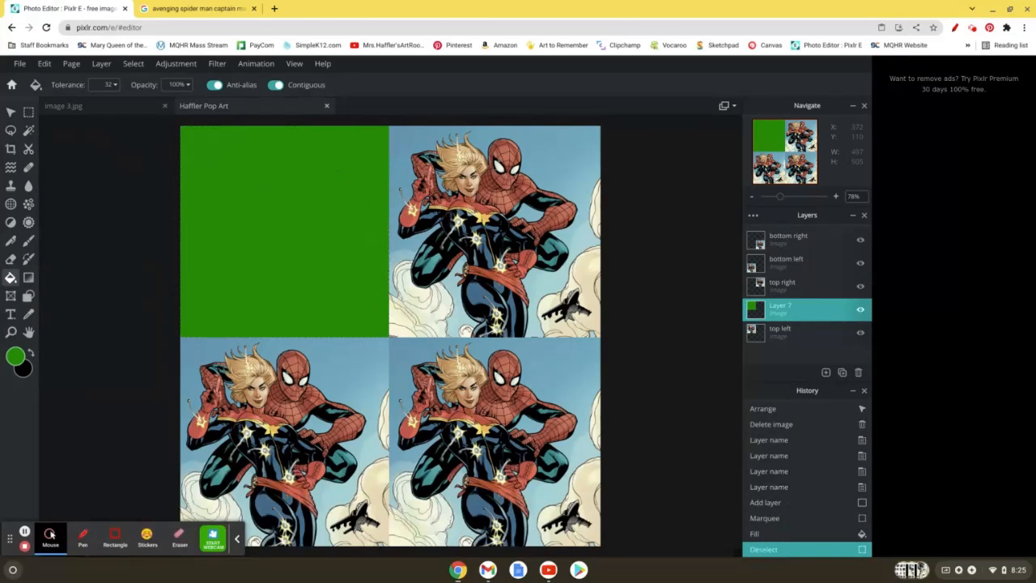
Step: Add an empty layer directly above the top right layer and marquee-select the upper-right picture's area, about 507 x 505 px
click(827, 290)
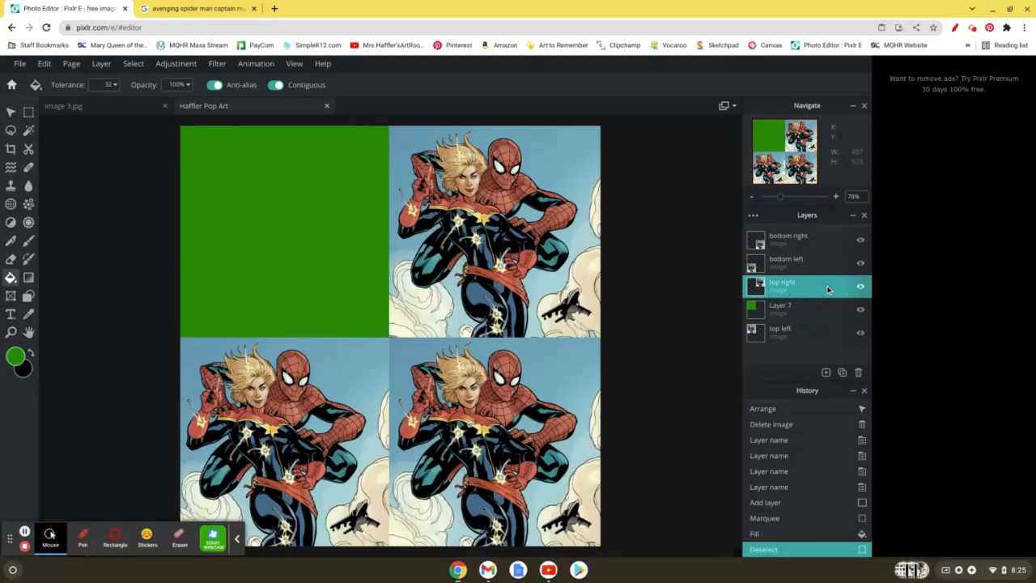
click(824, 371)
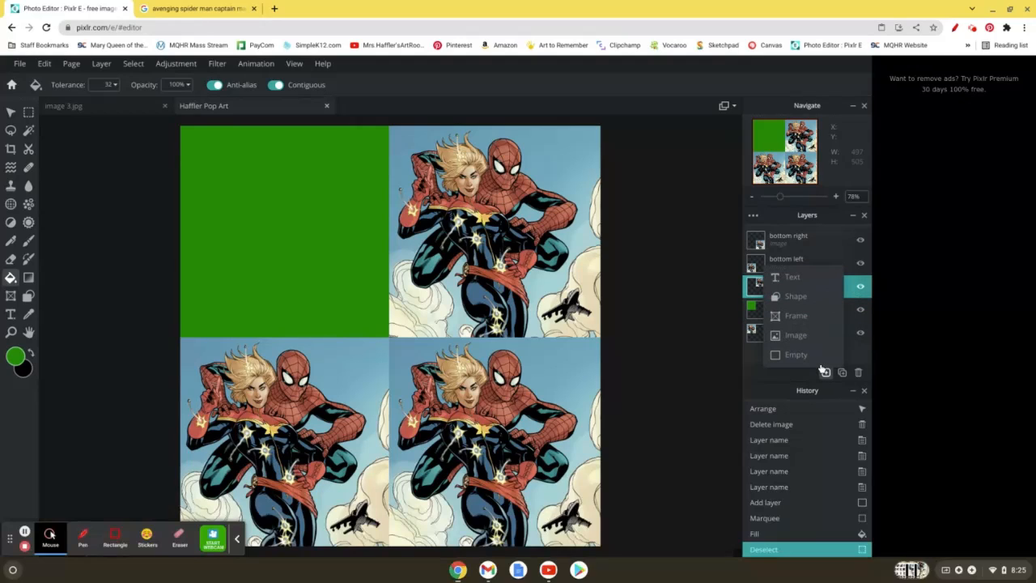
click(804, 357)
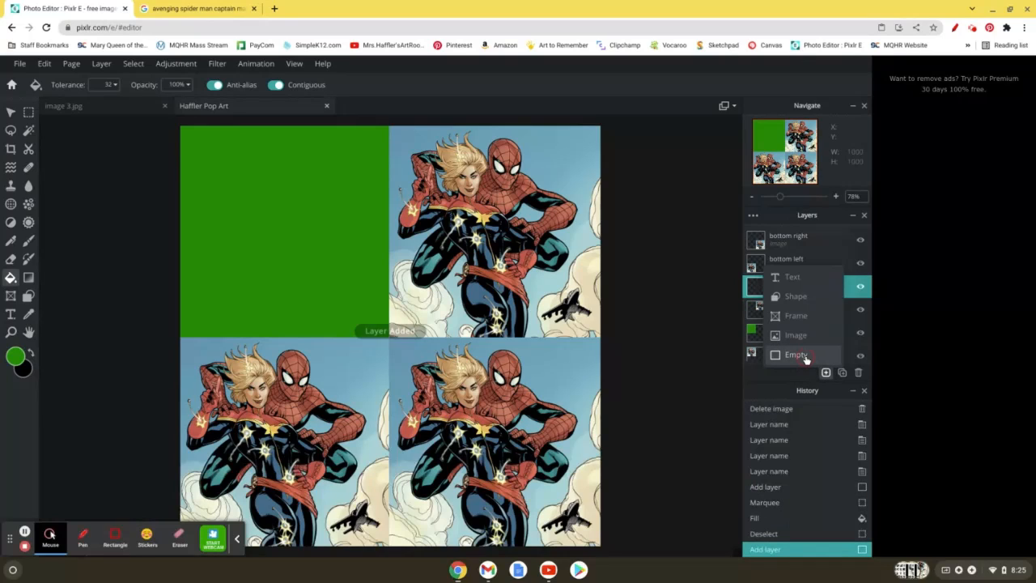
click(27, 115)
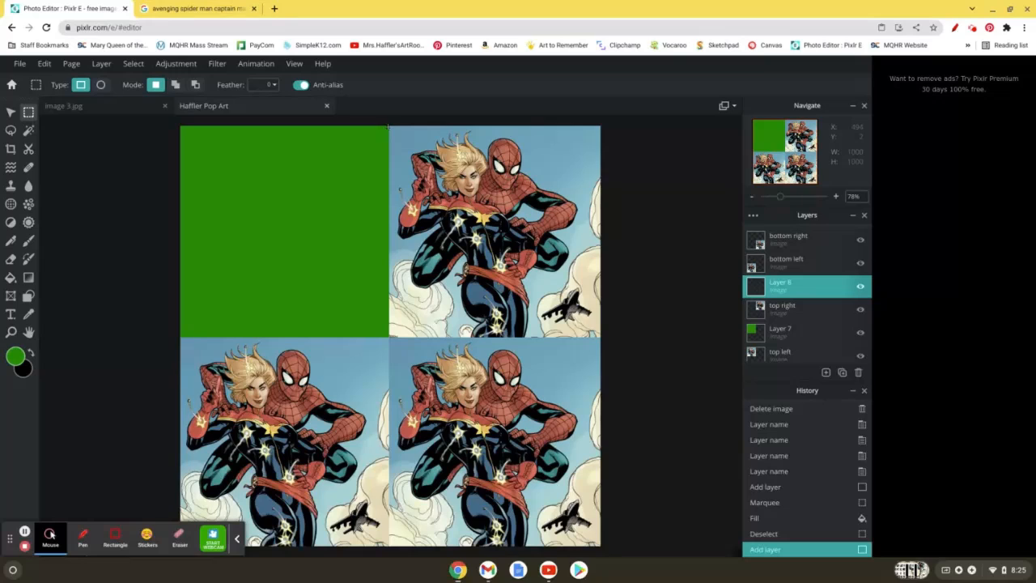
drag(389, 127, 600, 340)
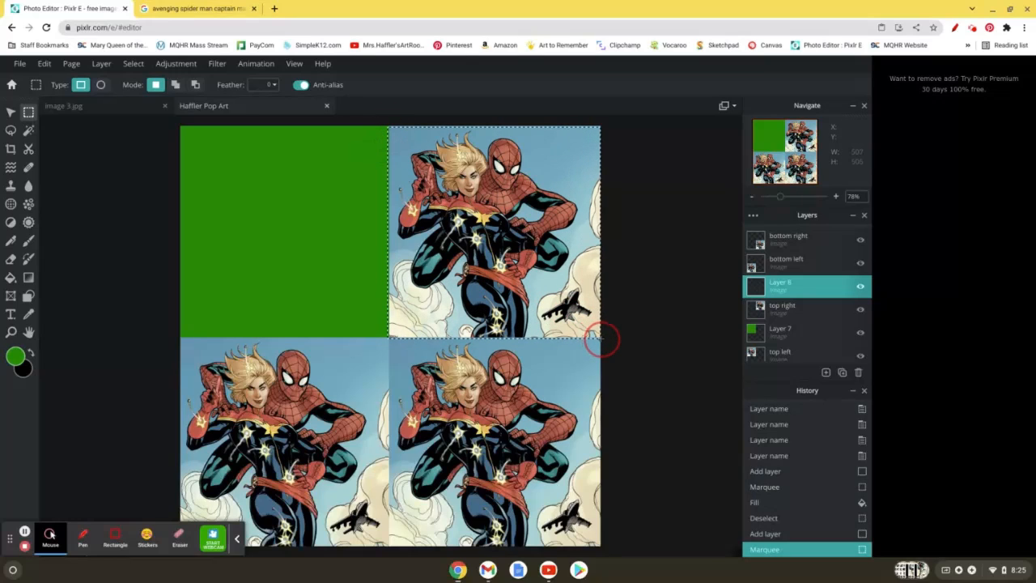
Step: Set the foreground colour to bright magenta and fill the selected upper-right area on the new layer
click(15, 357)
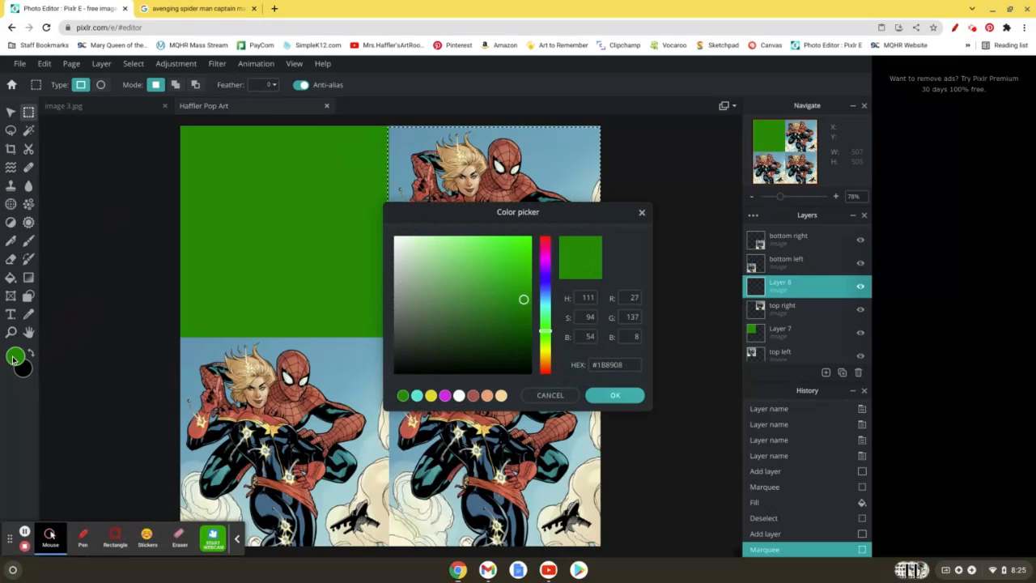
click(547, 262)
drag(521, 265, 531, 239)
click(614, 395)
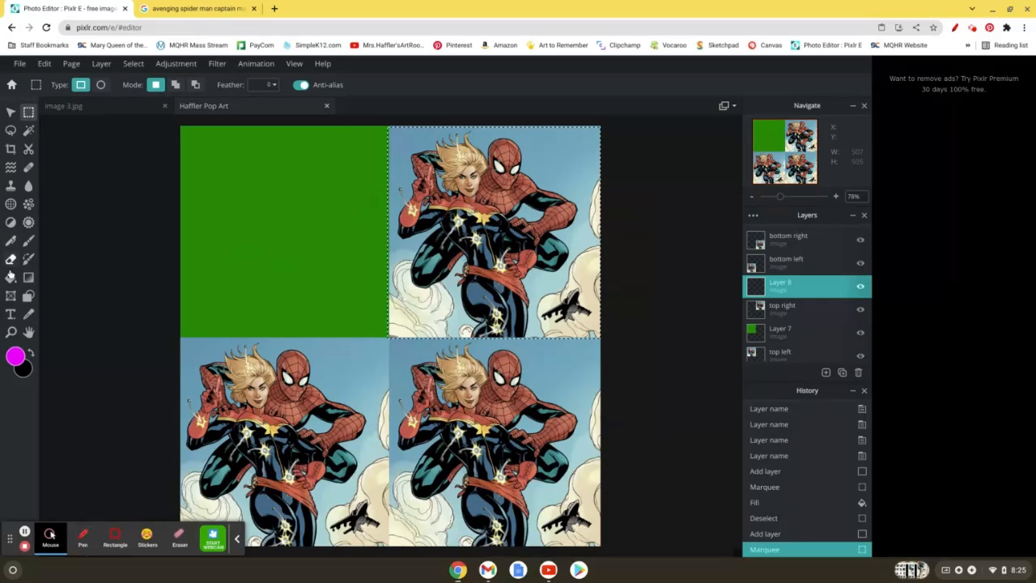
click(11, 277)
click(524, 167)
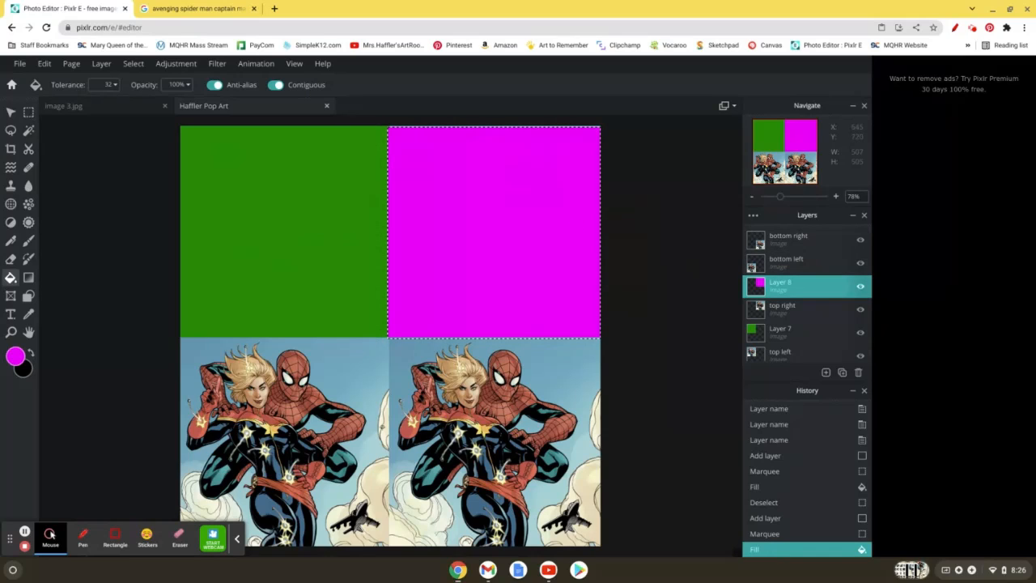
Step: Add an empty layer directly above the bottom left layer, clear the old selection and marquee-select the lower-left picture, about 497 x 495 px
click(789, 266)
click(826, 373)
click(811, 224)
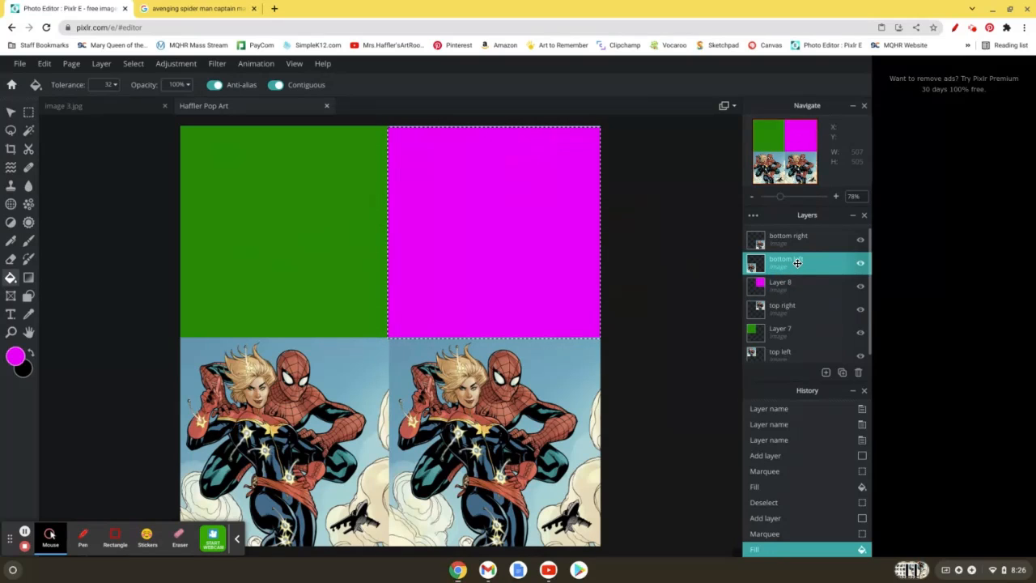
click(825, 372)
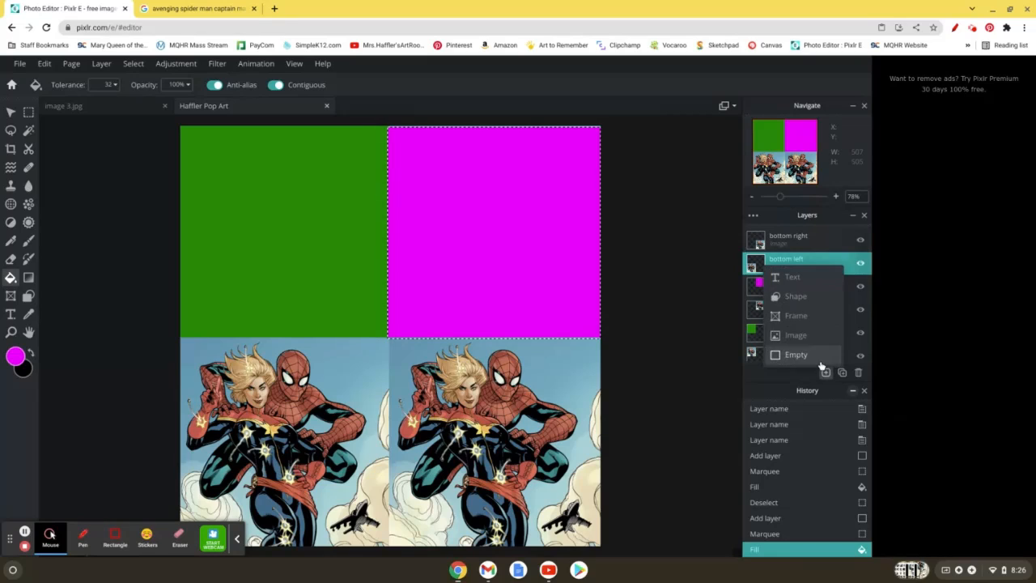
click(821, 364)
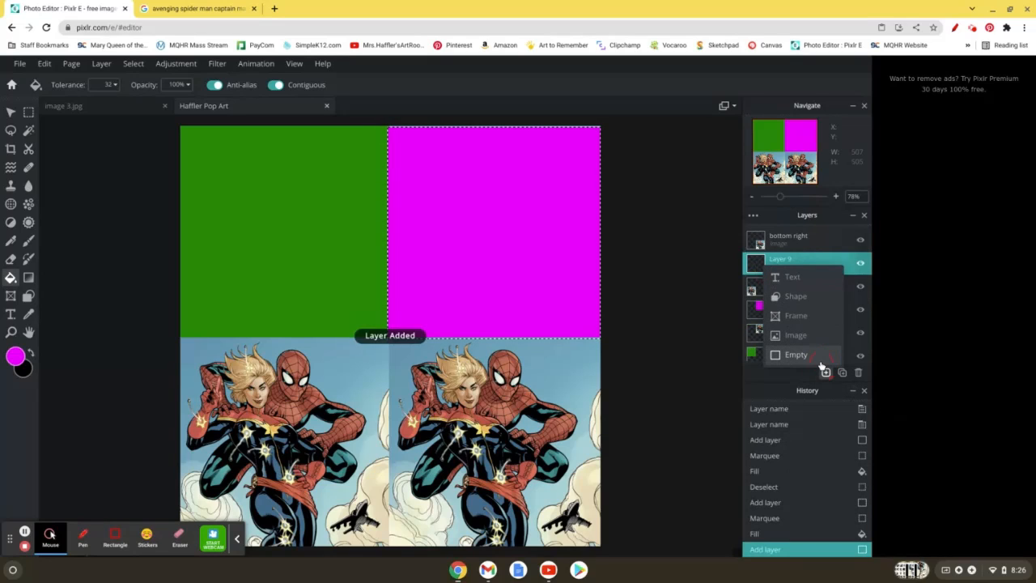
click(257, 301)
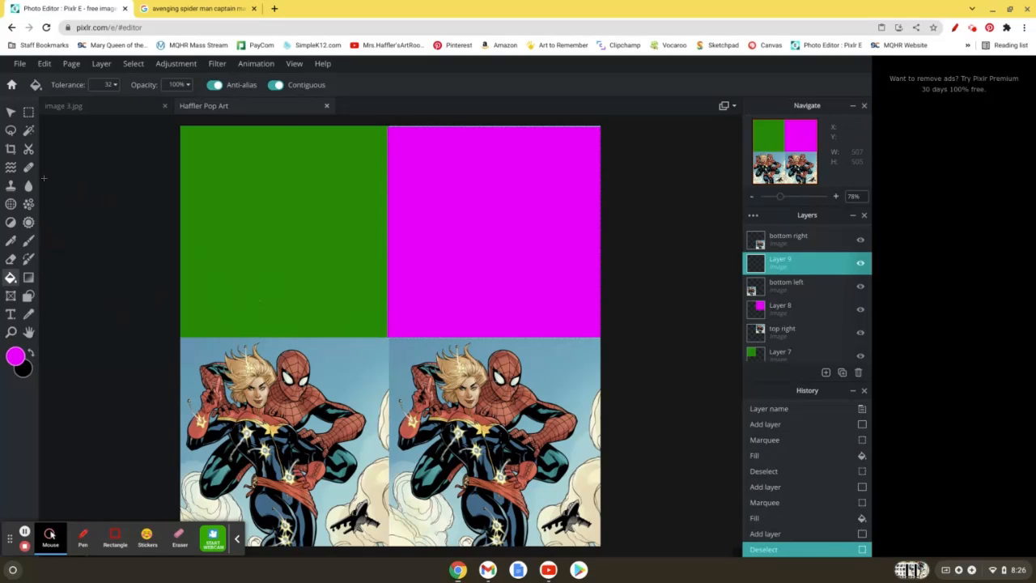
click(28, 111)
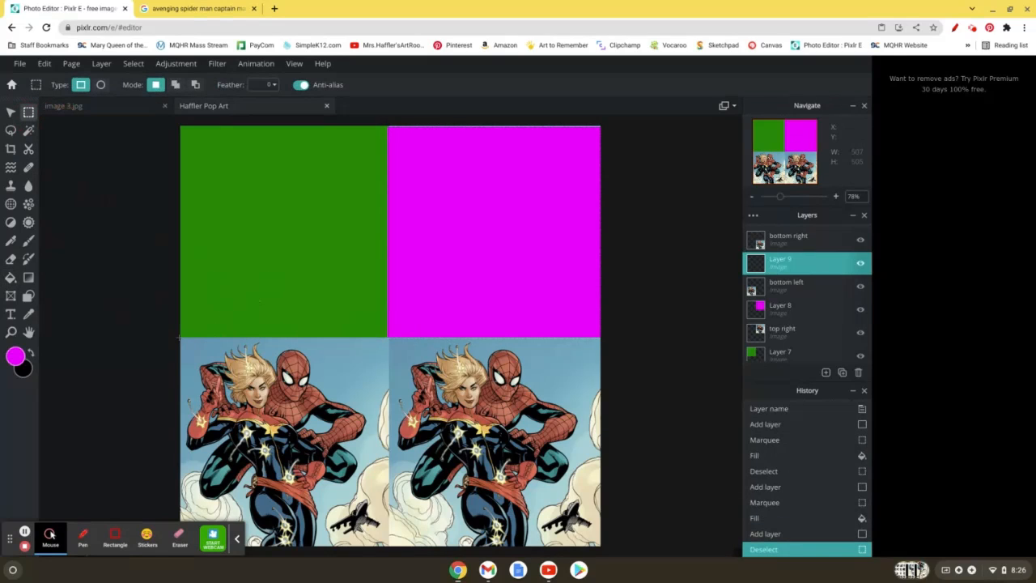
drag(176, 337, 387, 547)
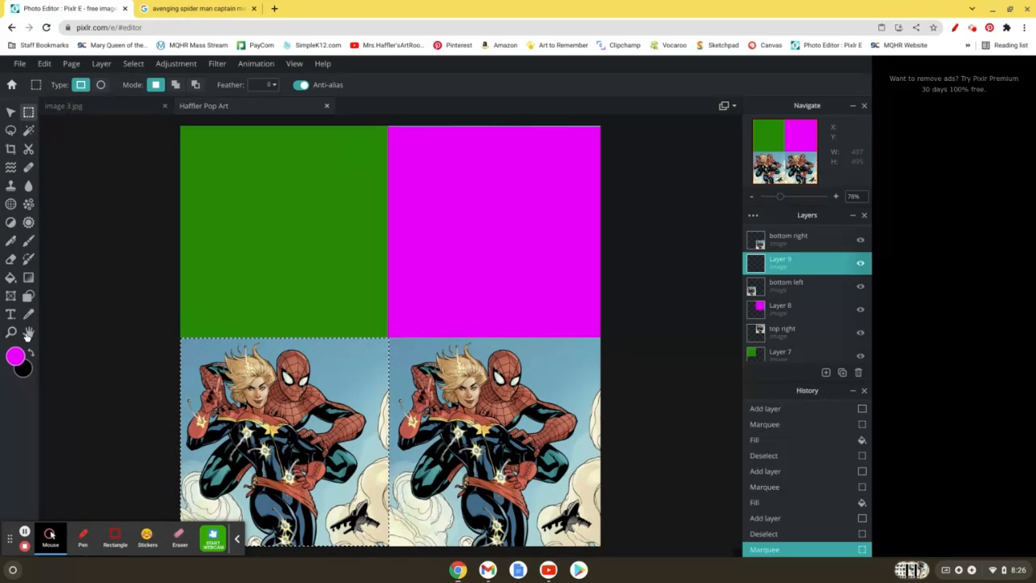
Step: Set the foreground colour to blue #0192FA and fill the selected lower-left area on the new layer
click(16, 356)
click(545, 297)
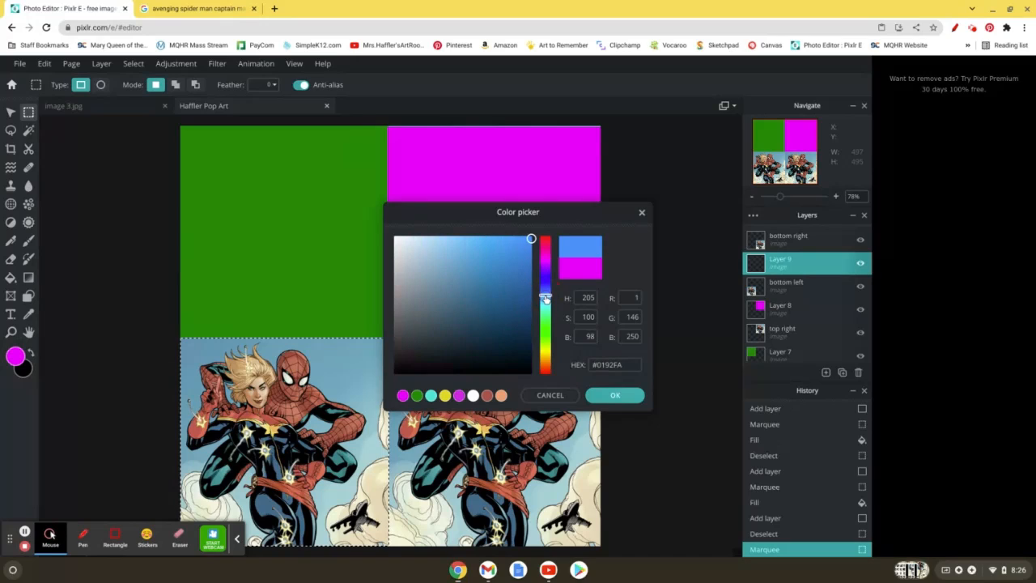
click(595, 398)
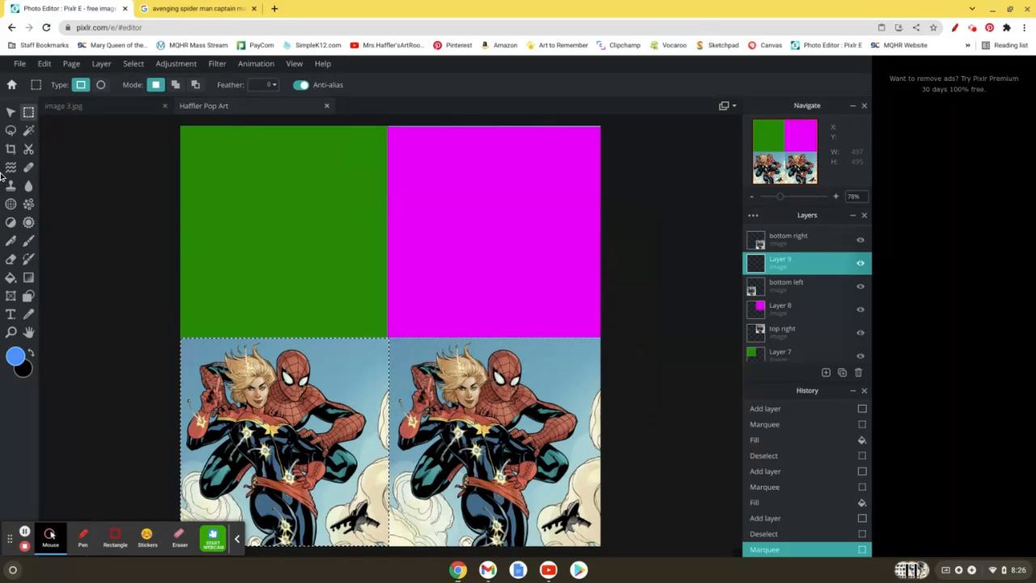
click(11, 277)
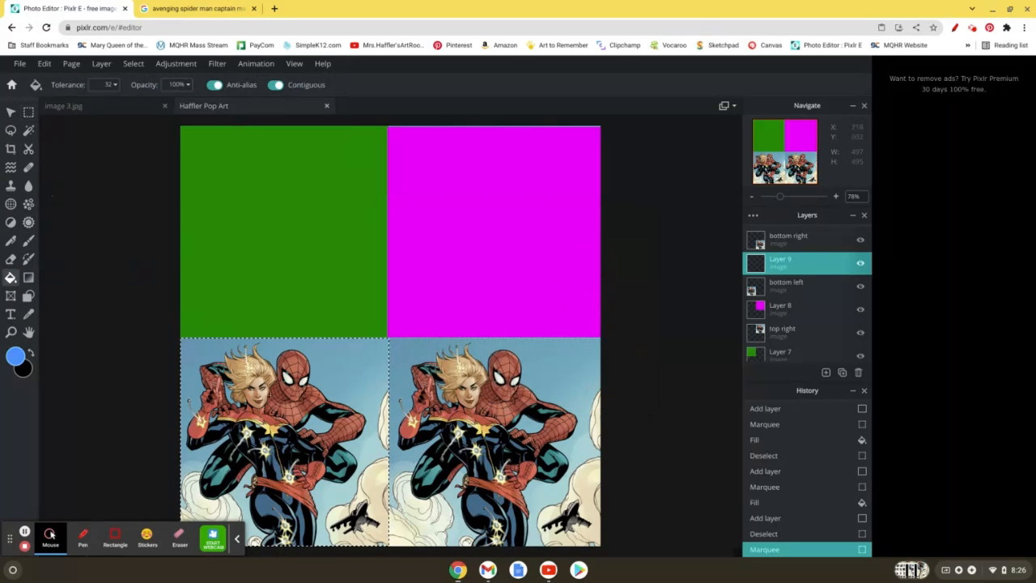
click(277, 418)
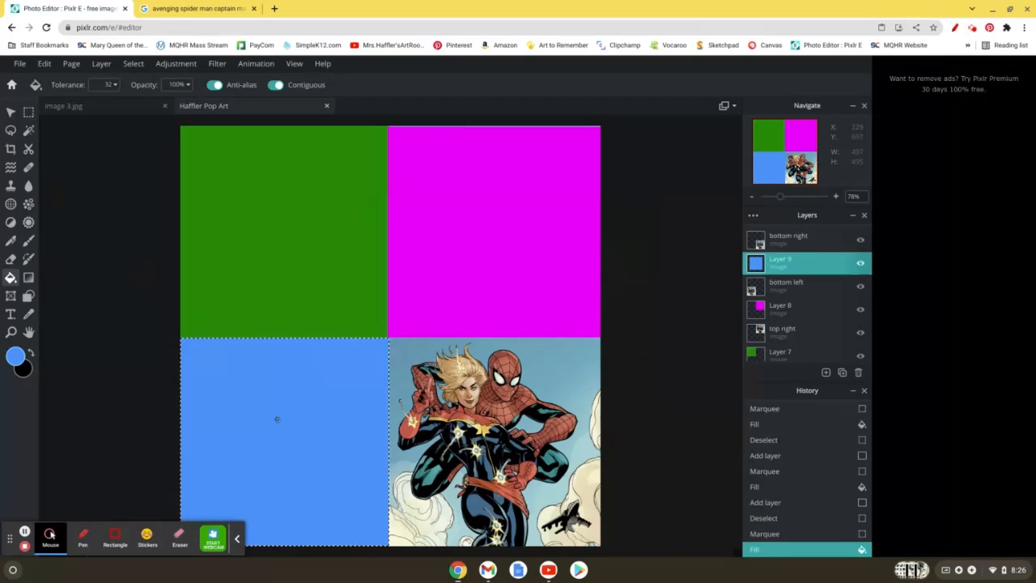
Step: Add an empty layer directly above the bottom right layer, clear the old selection and marquee-select the lower-right picture, about 510 x 496 px
click(788, 242)
click(825, 372)
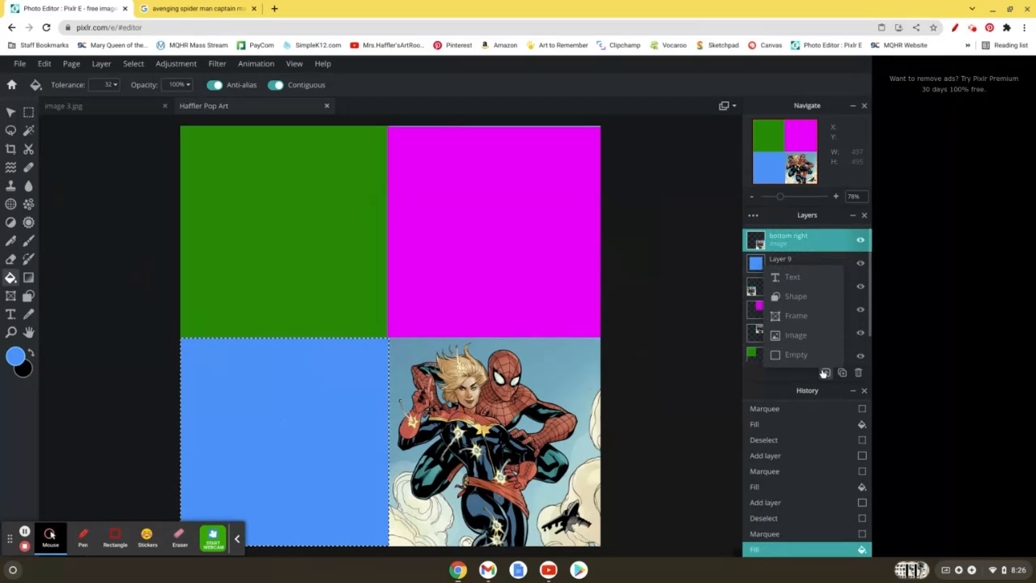
click(825, 372)
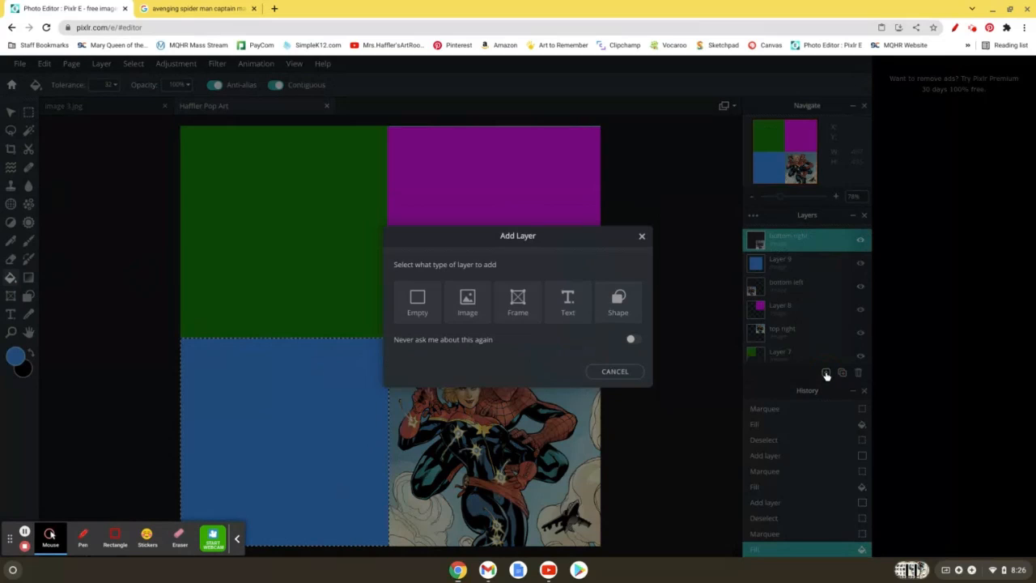
click(429, 315)
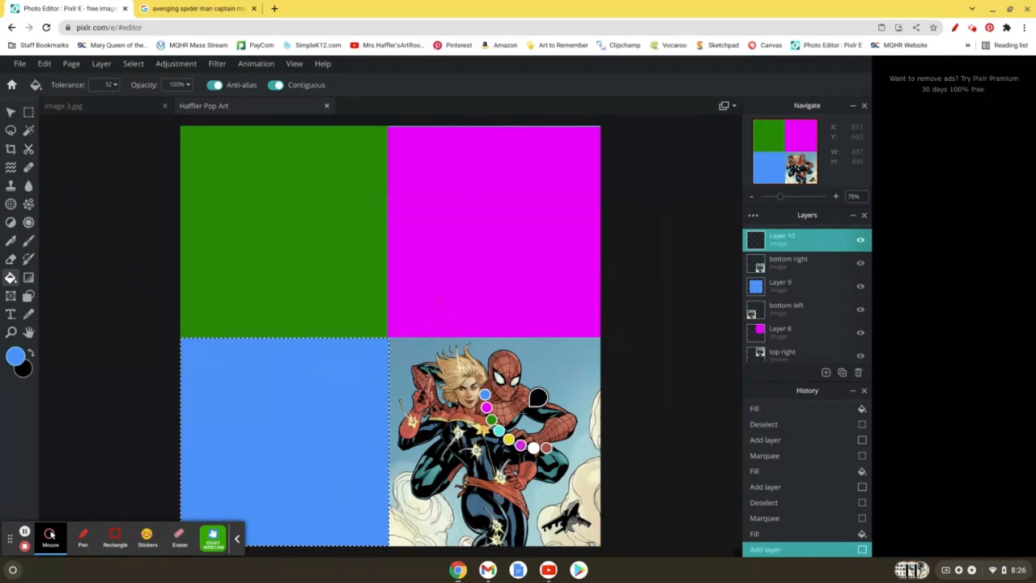
key(ctrl+d)
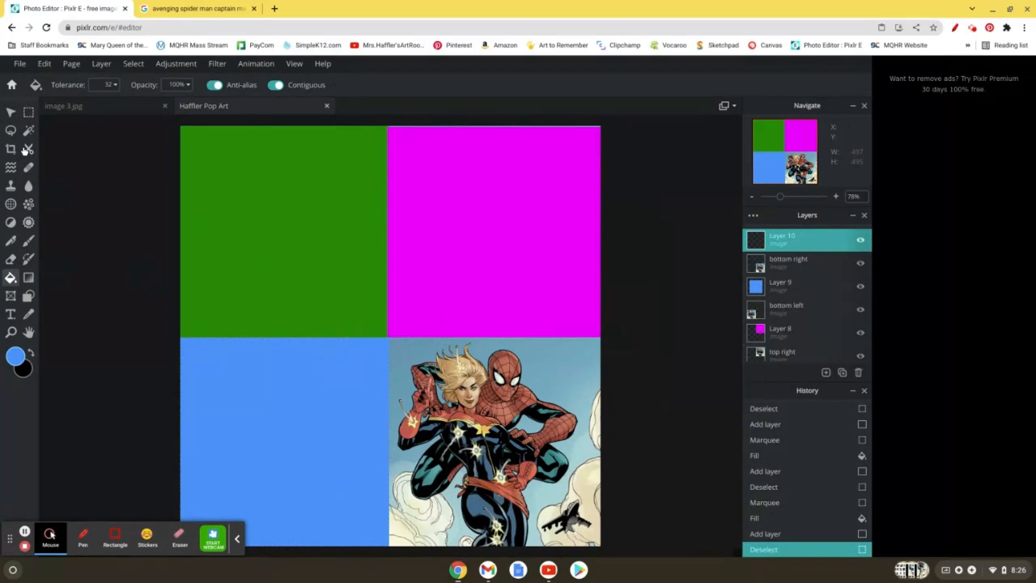
click(29, 111)
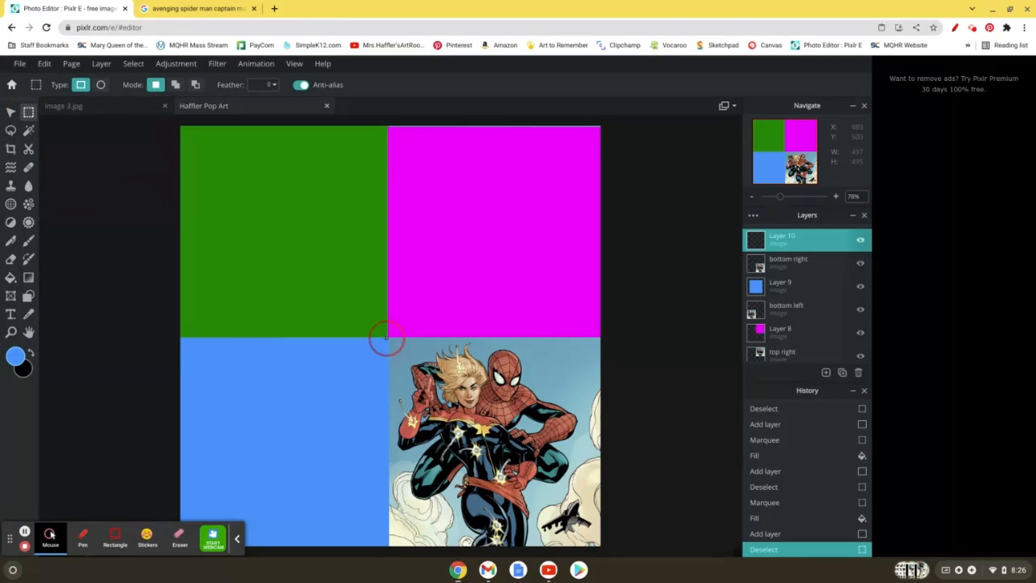
drag(387, 336, 603, 551)
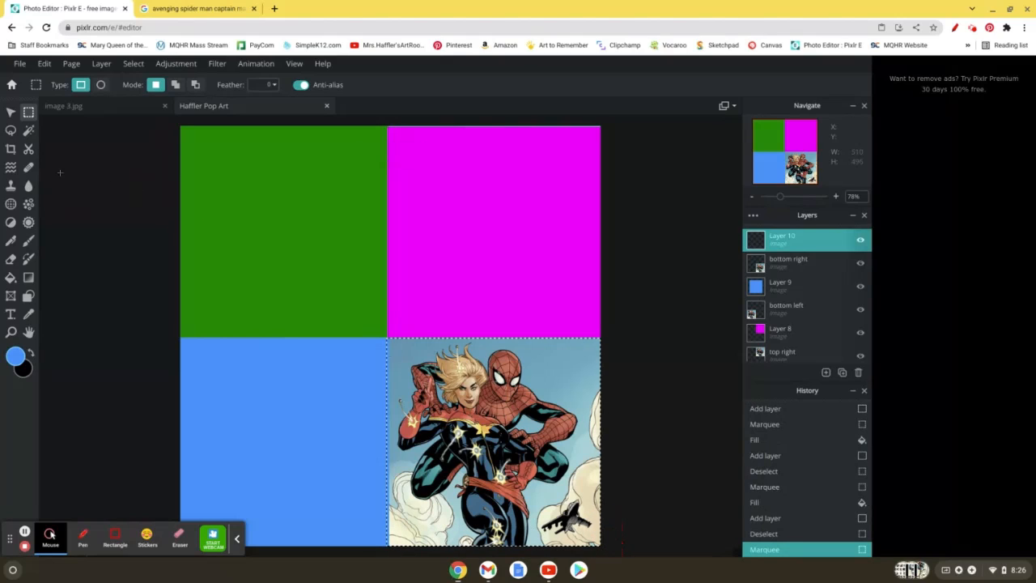
Step: Set the foreground colour to the yellow swatch, fill the selected lower-right area on the new layer and clear the selection
click(21, 360)
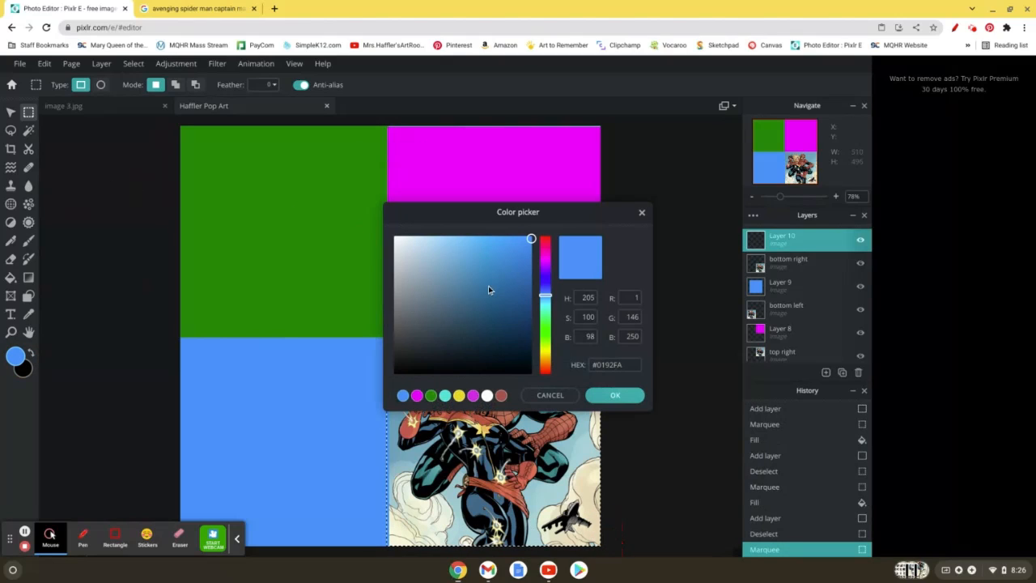
click(545, 349)
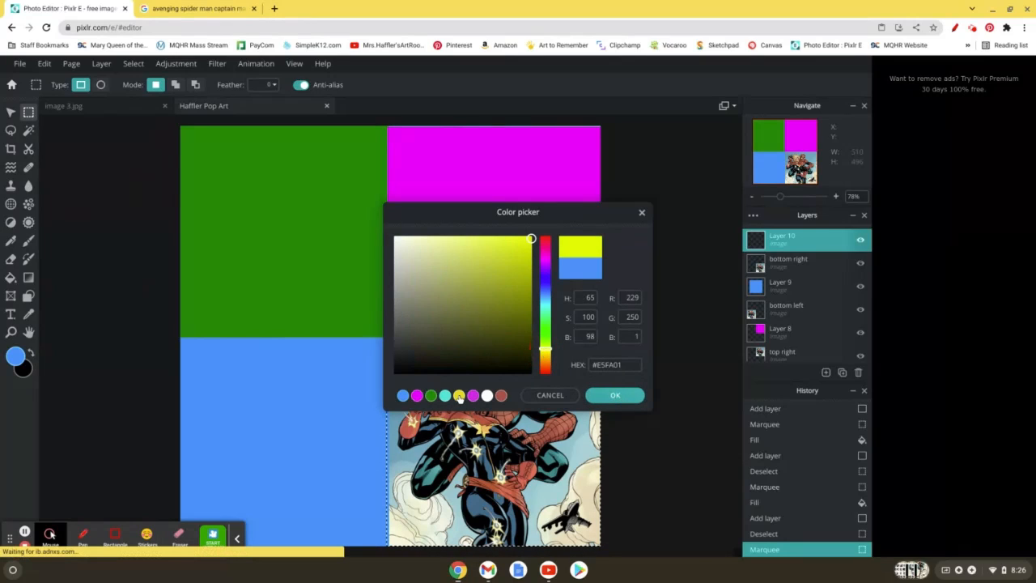
click(459, 395)
click(639, 396)
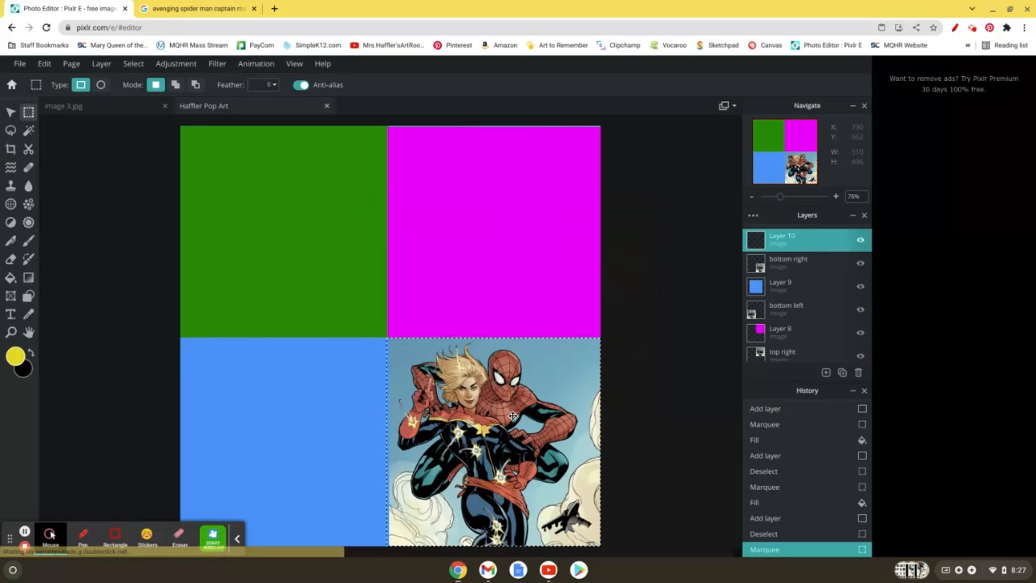
click(11, 277)
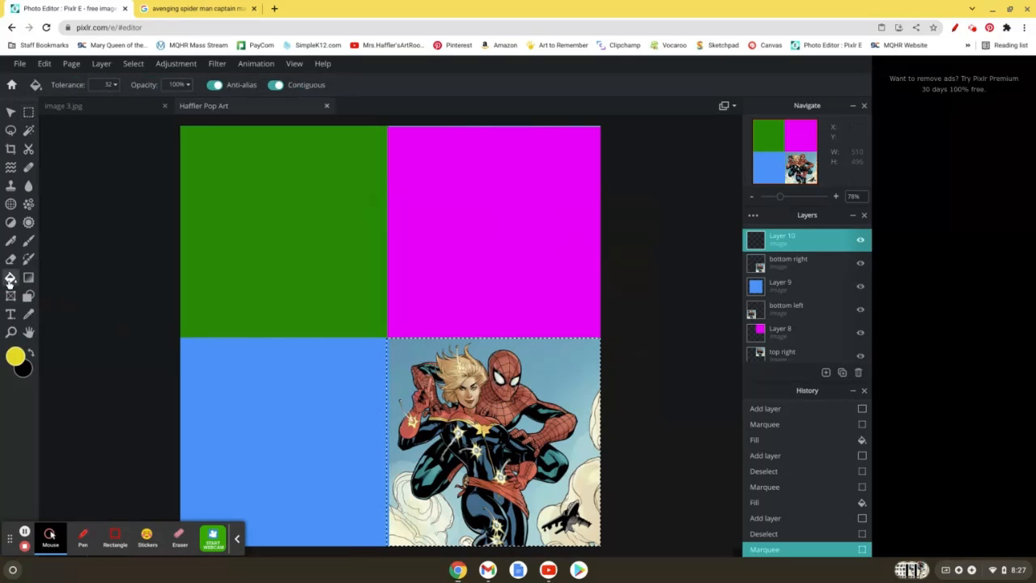
click(450, 422)
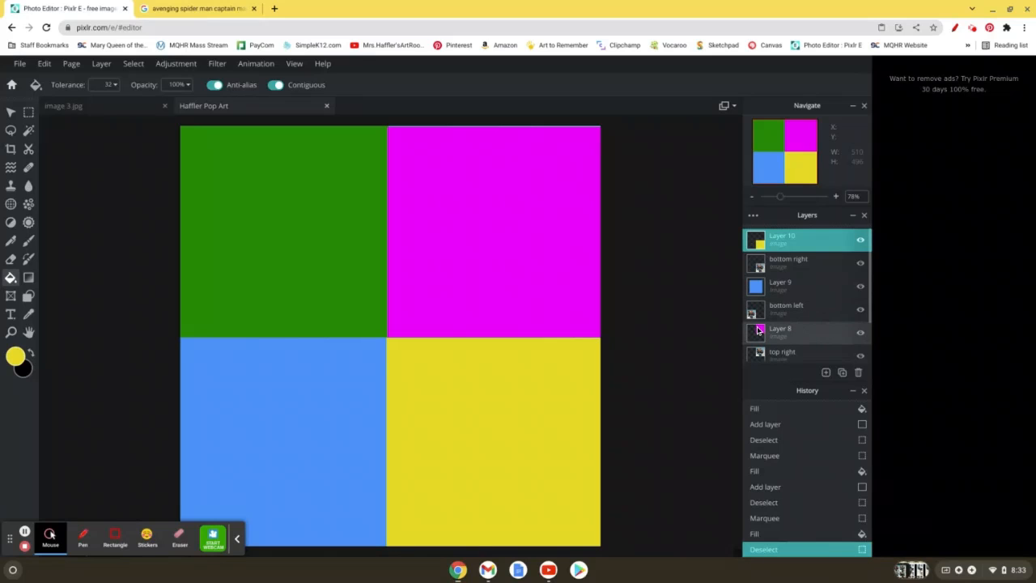
Step: Open the layer settings of the green fill layer above the top left layer and set its blend mode to Multiply
scroll(821, 315, down, 2)
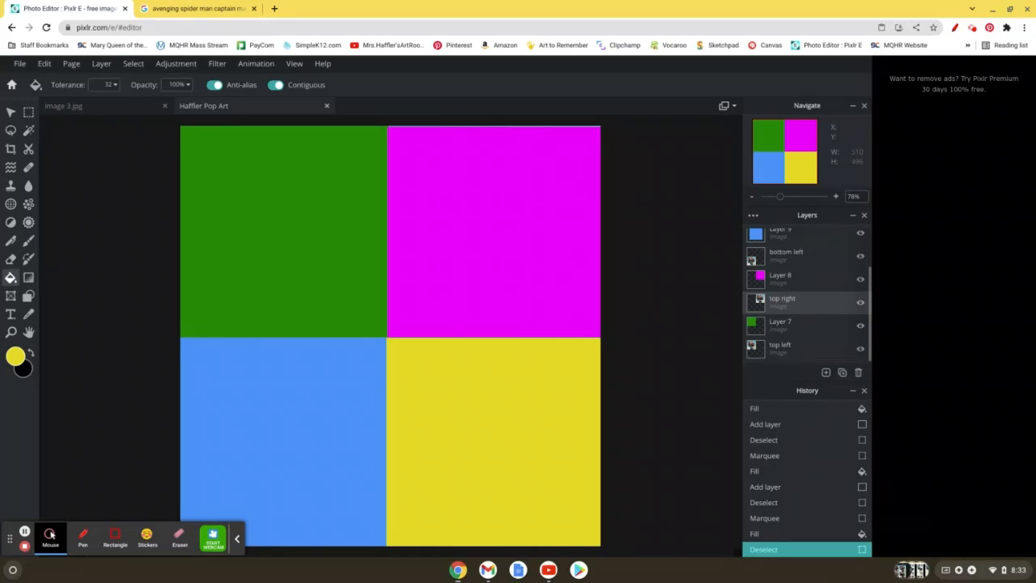
click(784, 334)
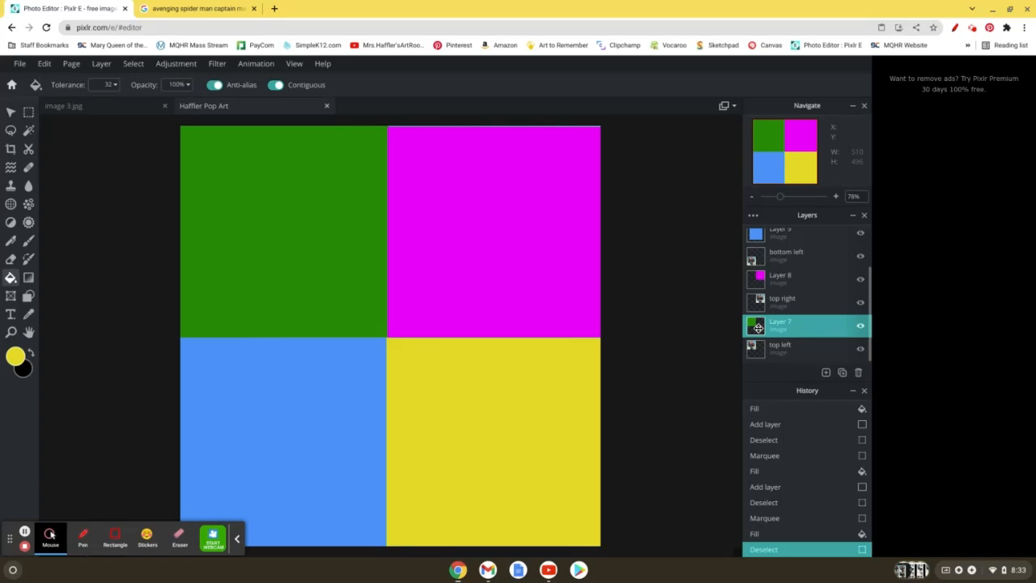
click(757, 326)
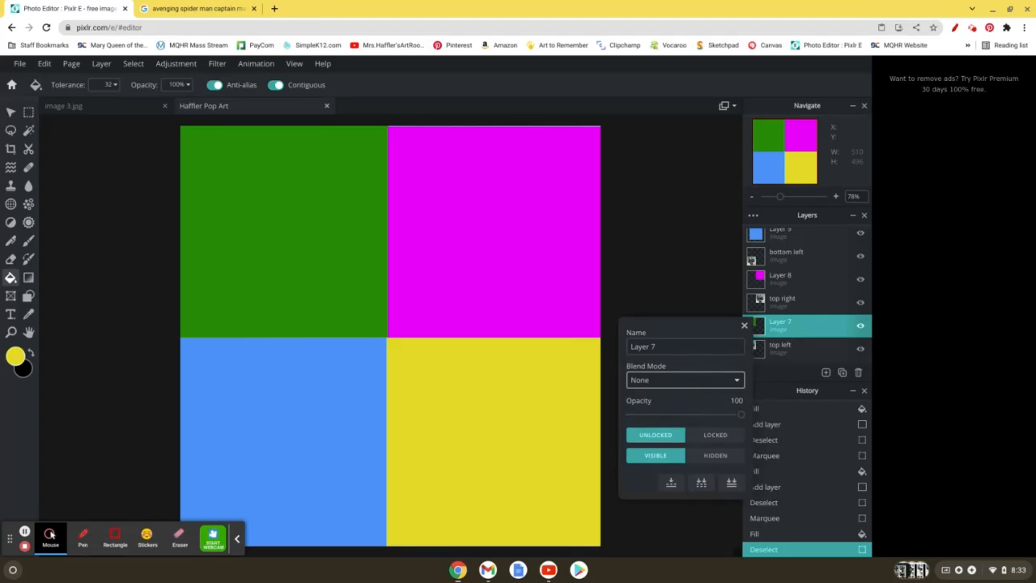
click(701, 384)
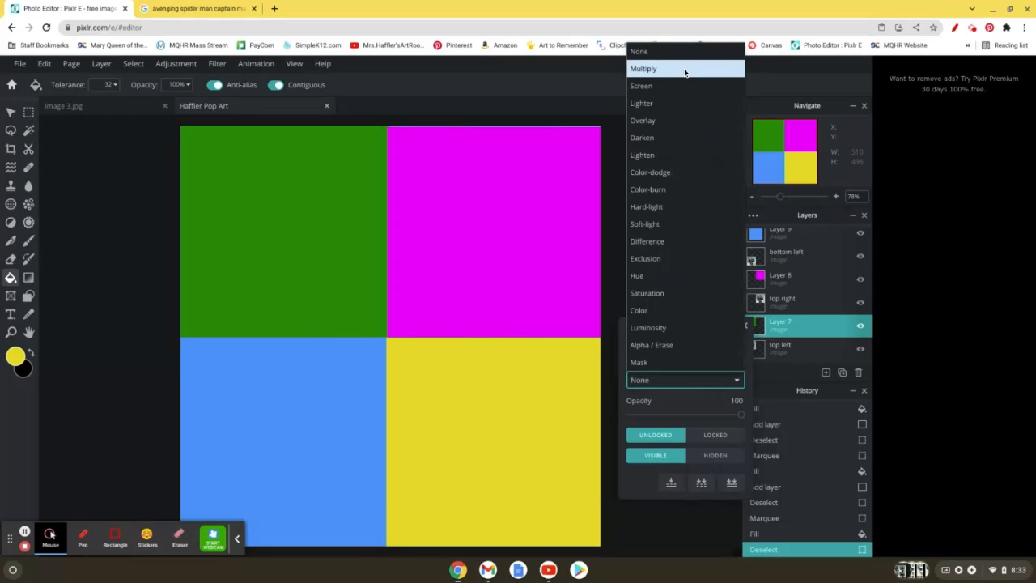
click(684, 70)
Step: Try the Screen, Lighter, Overlay and Darken blend modes on the green fill layer above the top left layer
click(673, 381)
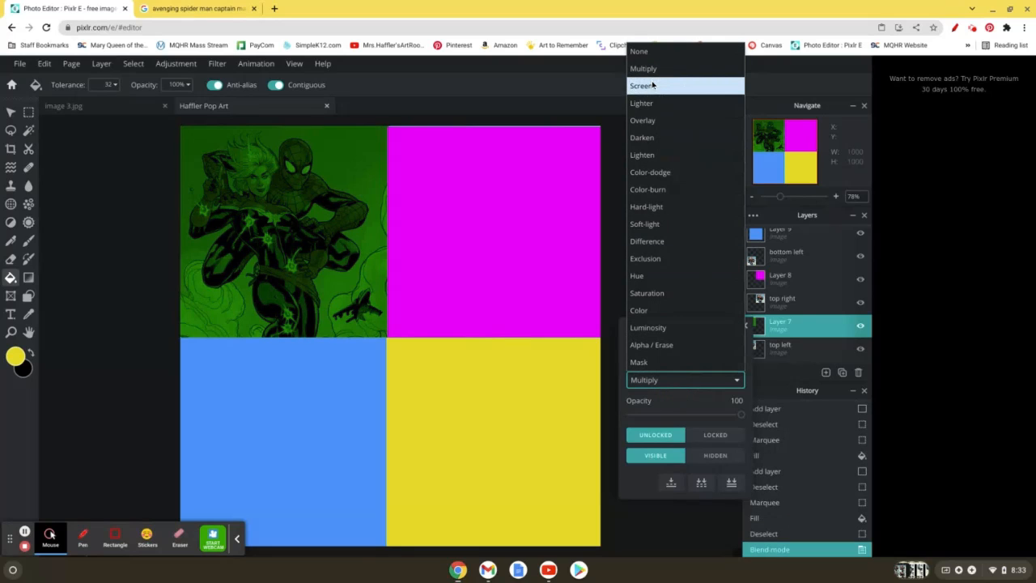
click(648, 86)
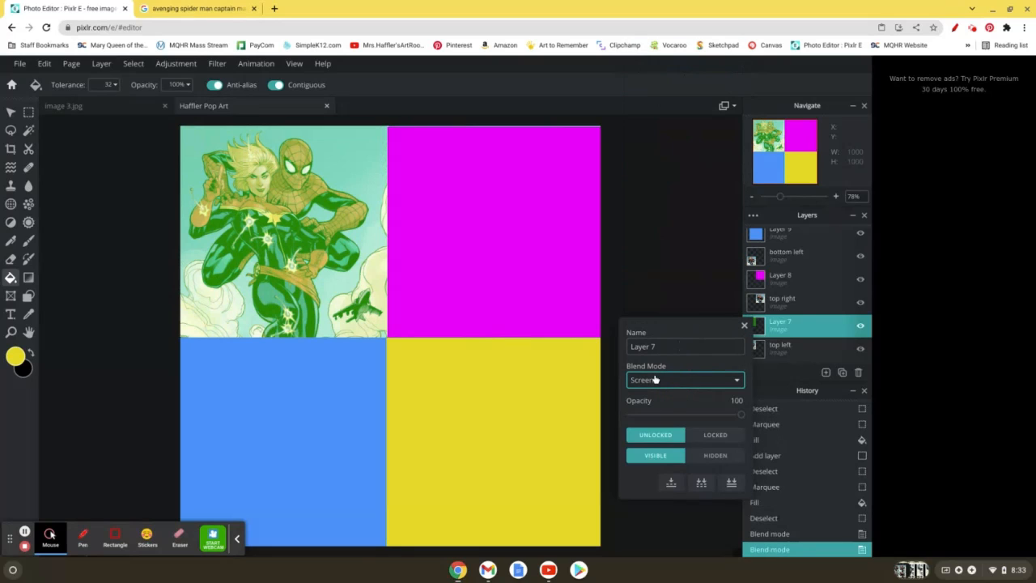
click(656, 379)
click(651, 103)
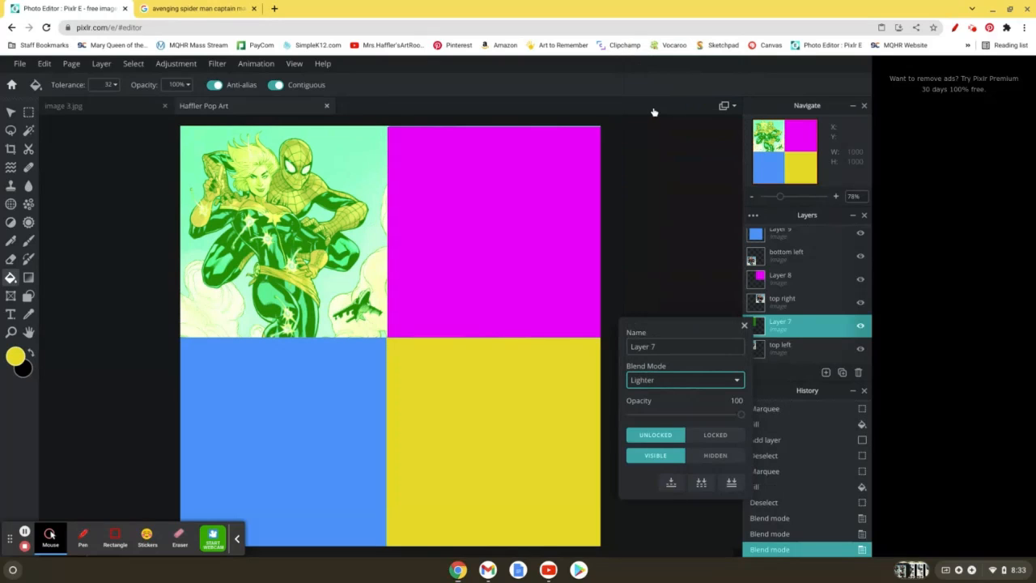
click(644, 374)
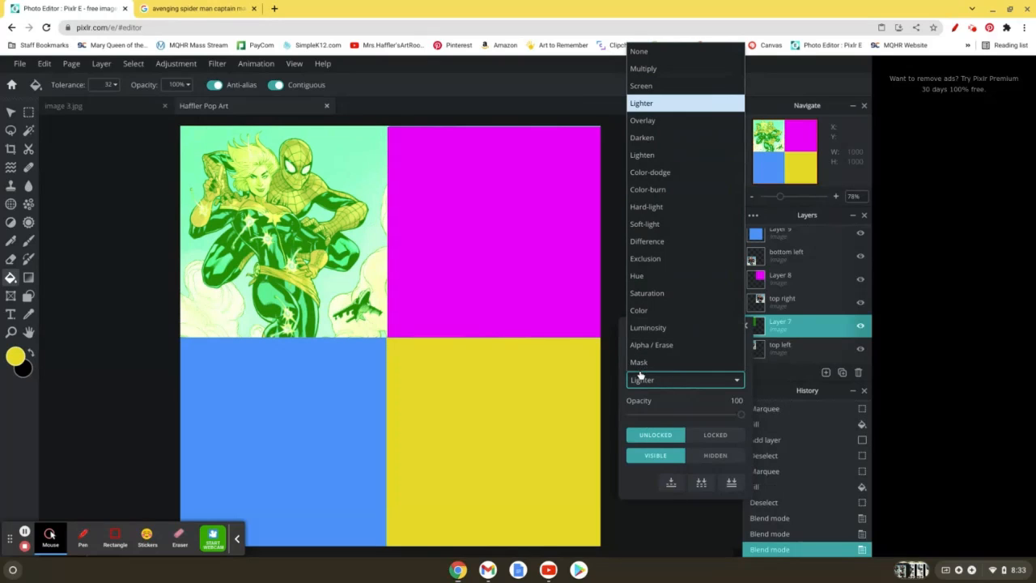
click(643, 125)
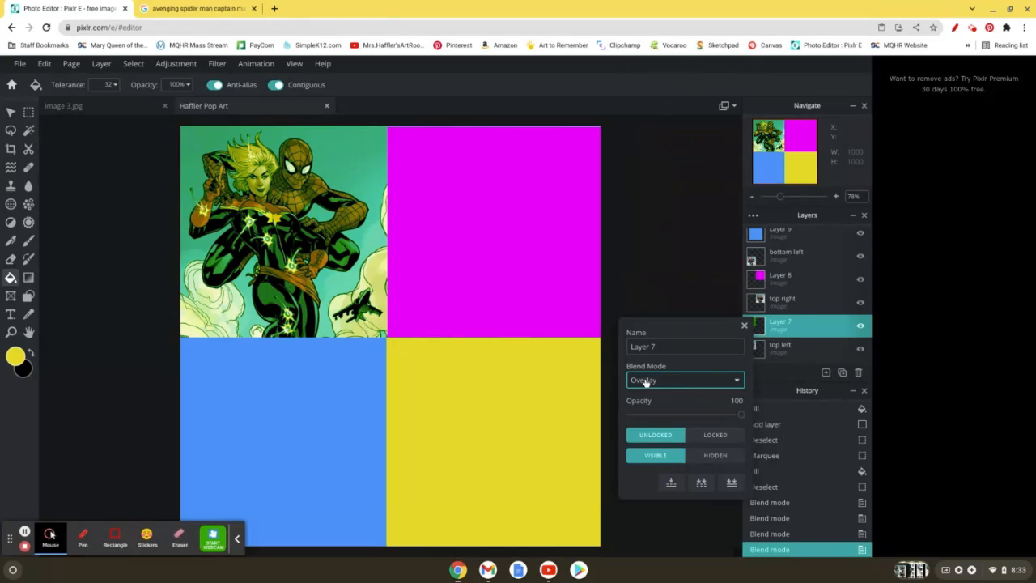
click(649, 380)
click(643, 138)
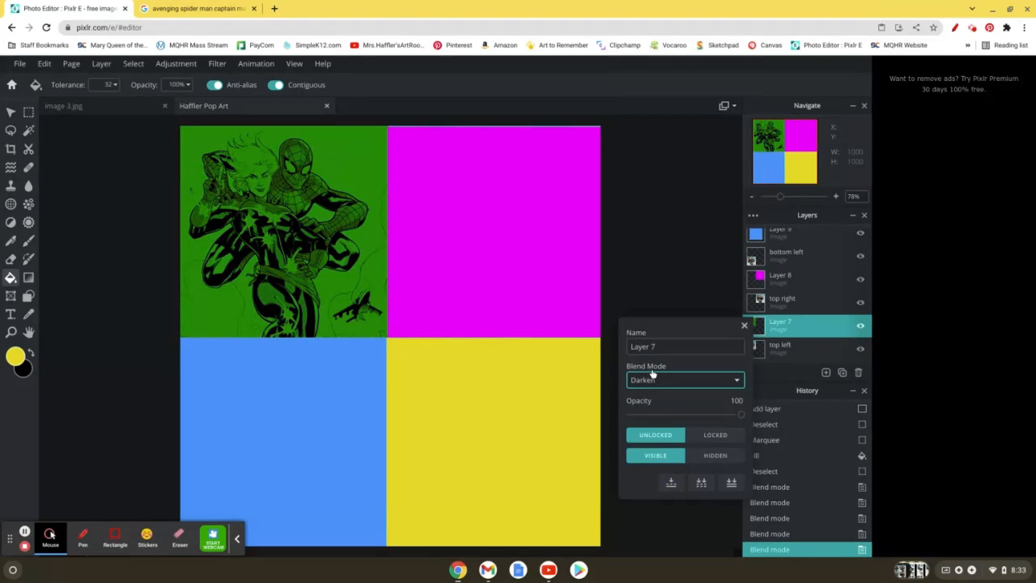
Step: Set the green fill layer's blend mode to Lighten and close its layer settings
click(645, 379)
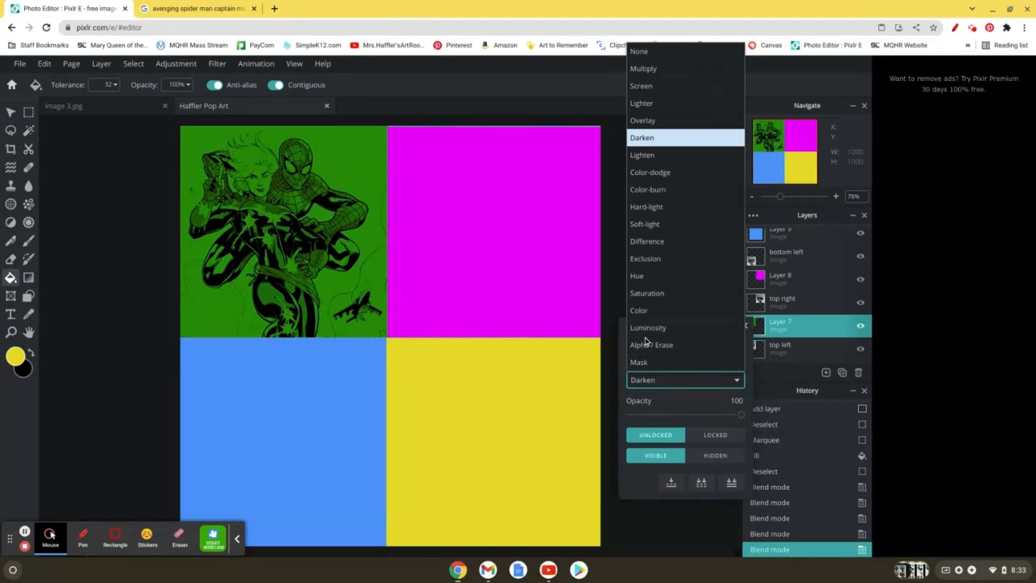
click(657, 161)
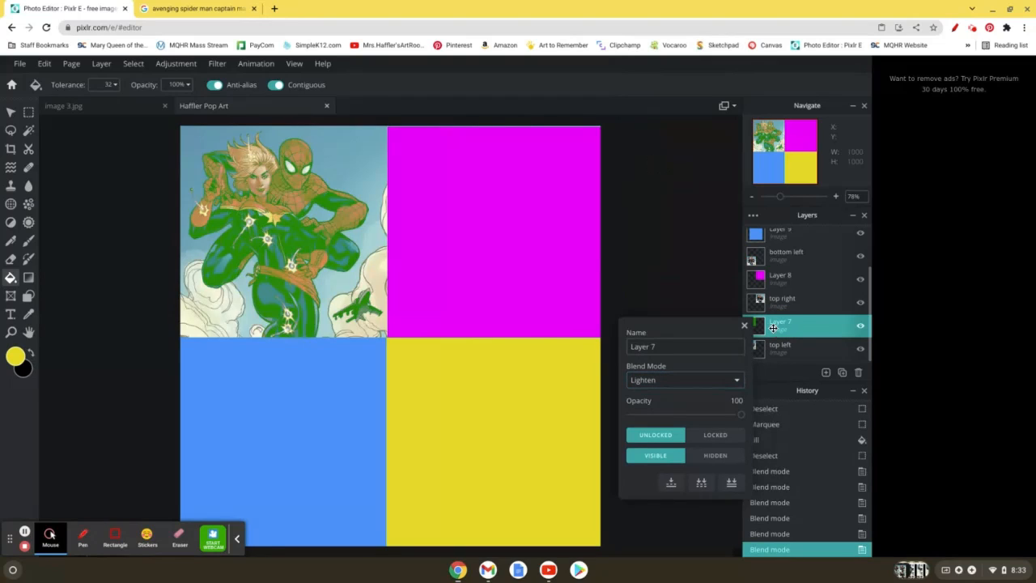
click(762, 327)
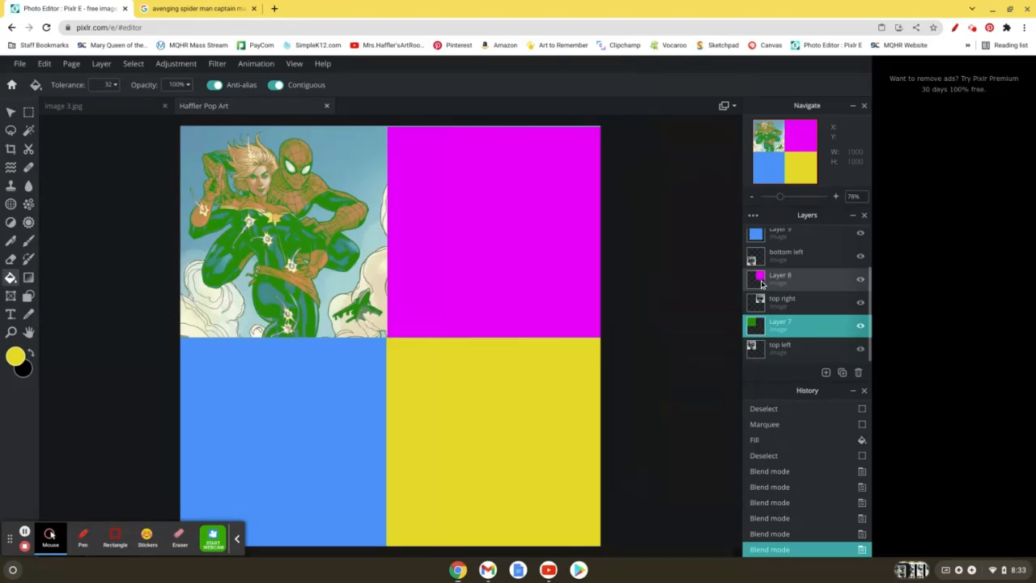
Step: Try Overlay and Saturation on the magenta fill layer above the top right layer, and settle on the Difference blend mode
click(761, 284)
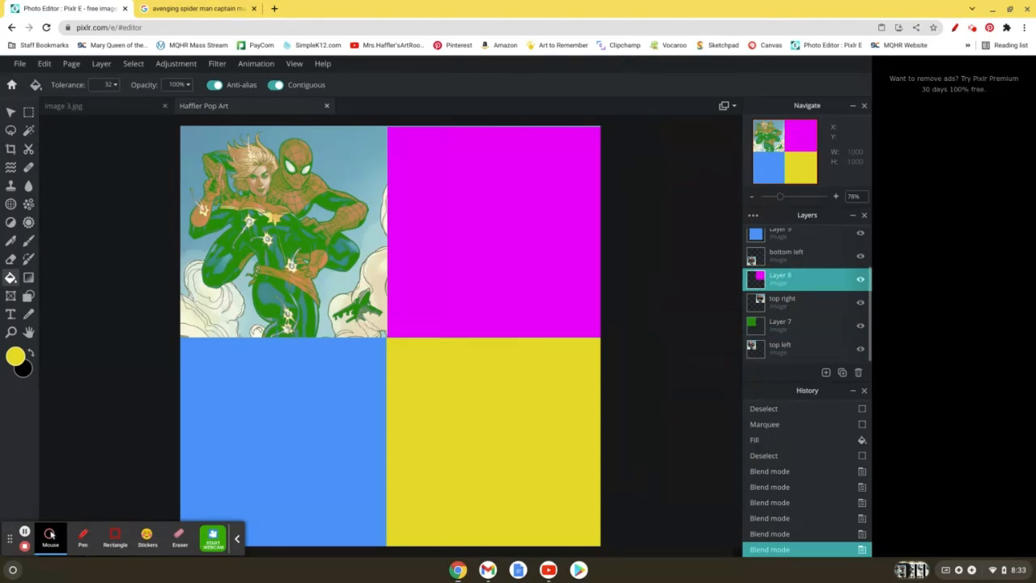
click(760, 280)
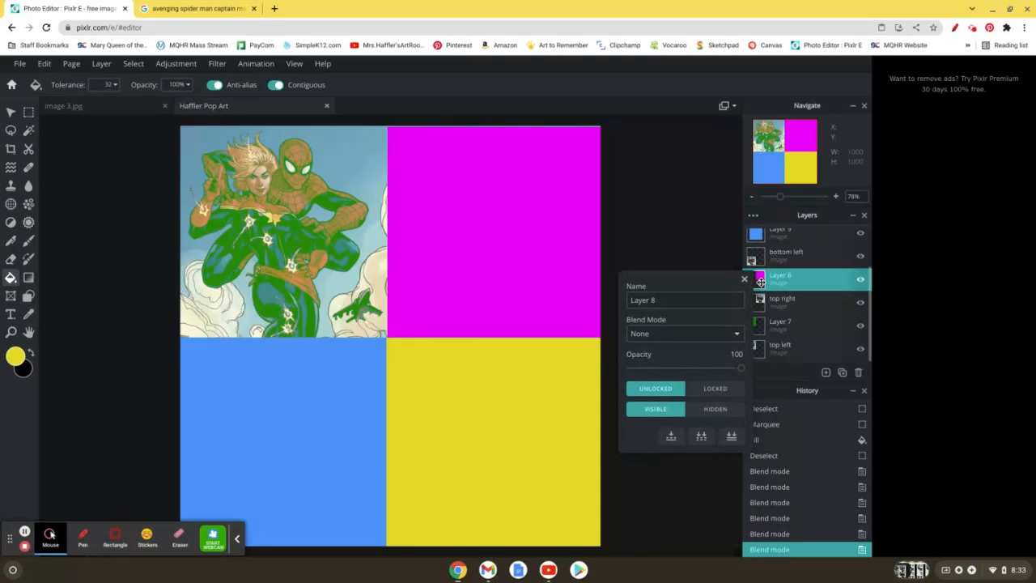
click(719, 341)
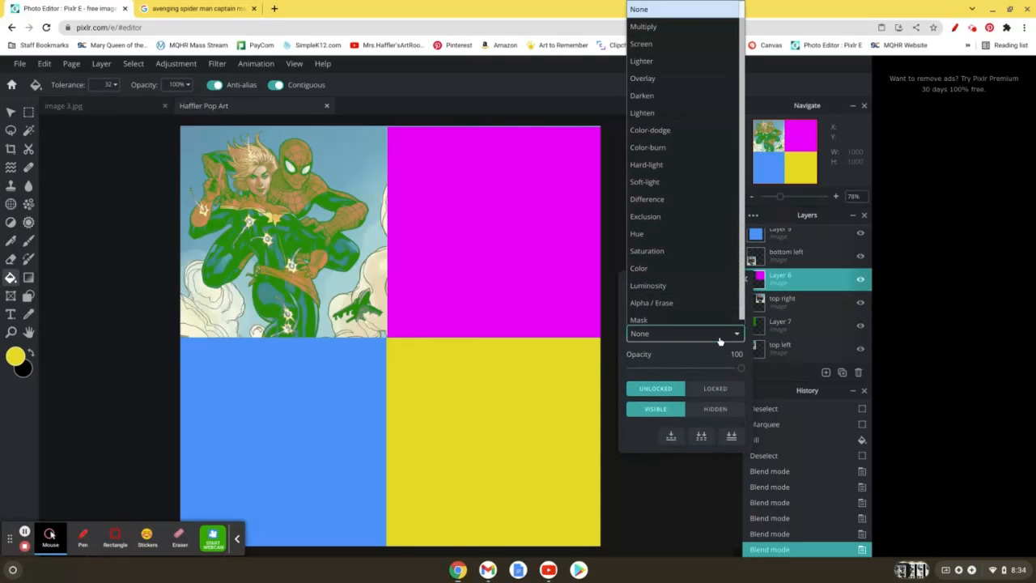
click(681, 76)
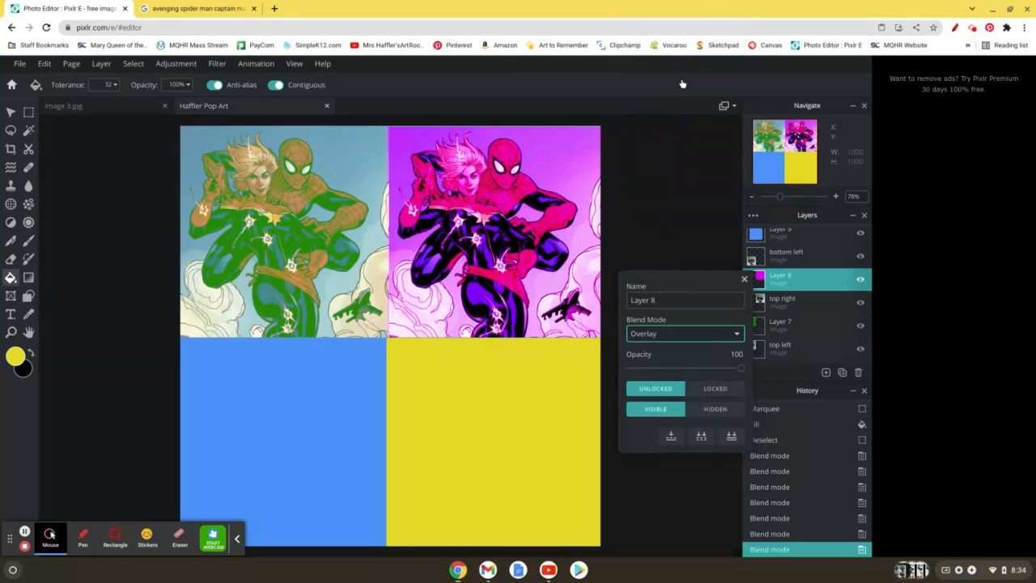
click(698, 340)
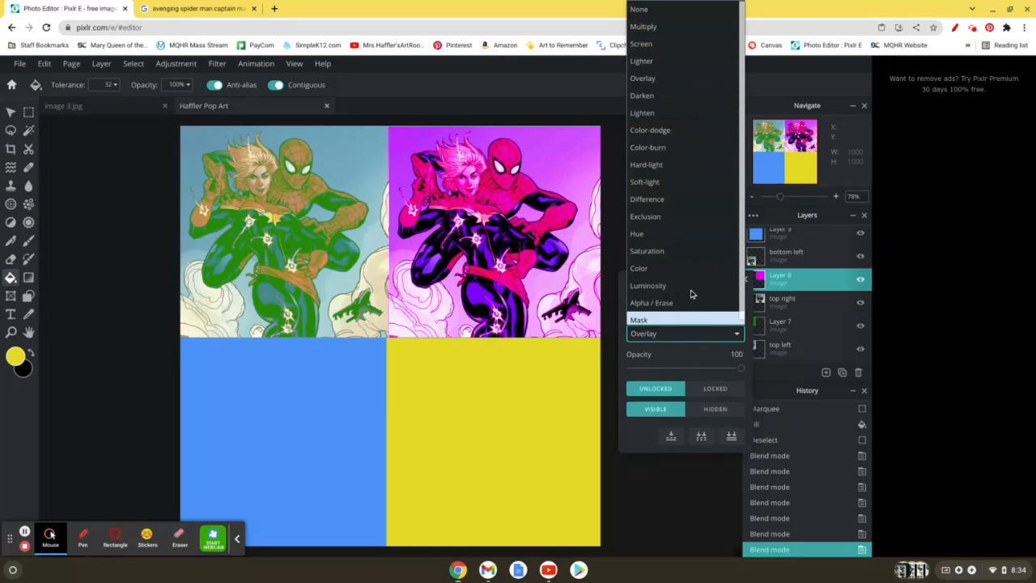
click(688, 246)
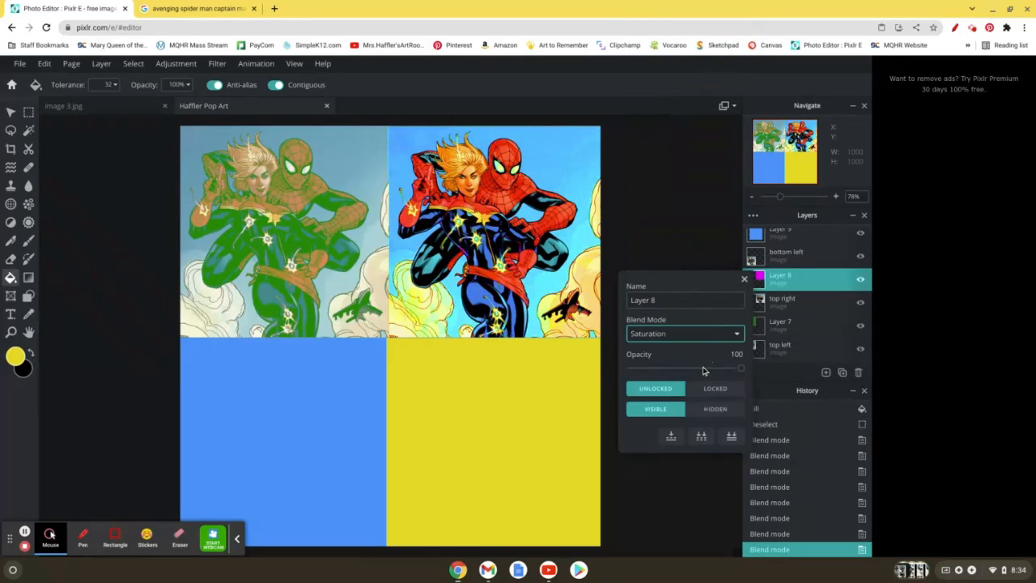
click(692, 341)
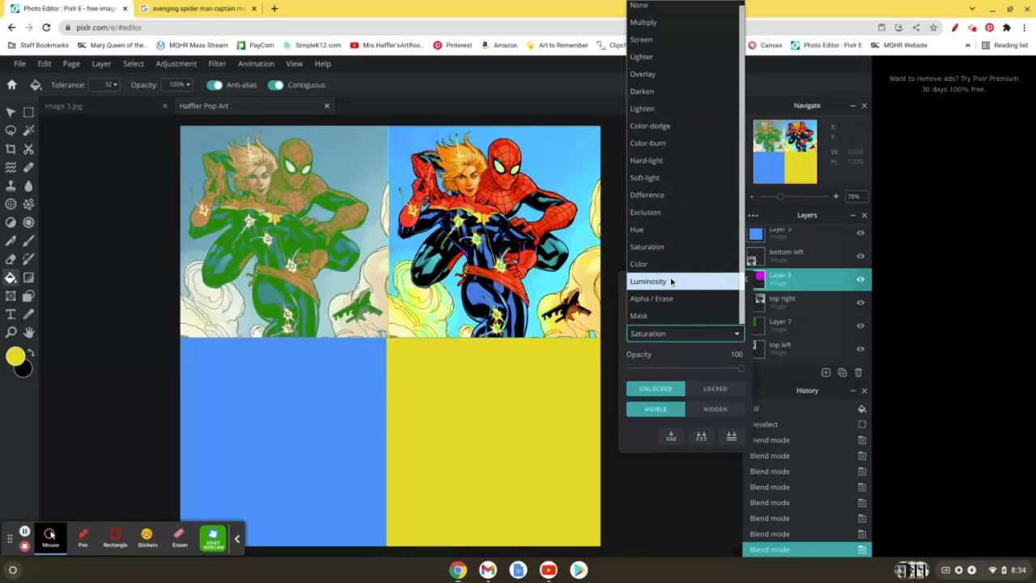
click(652, 195)
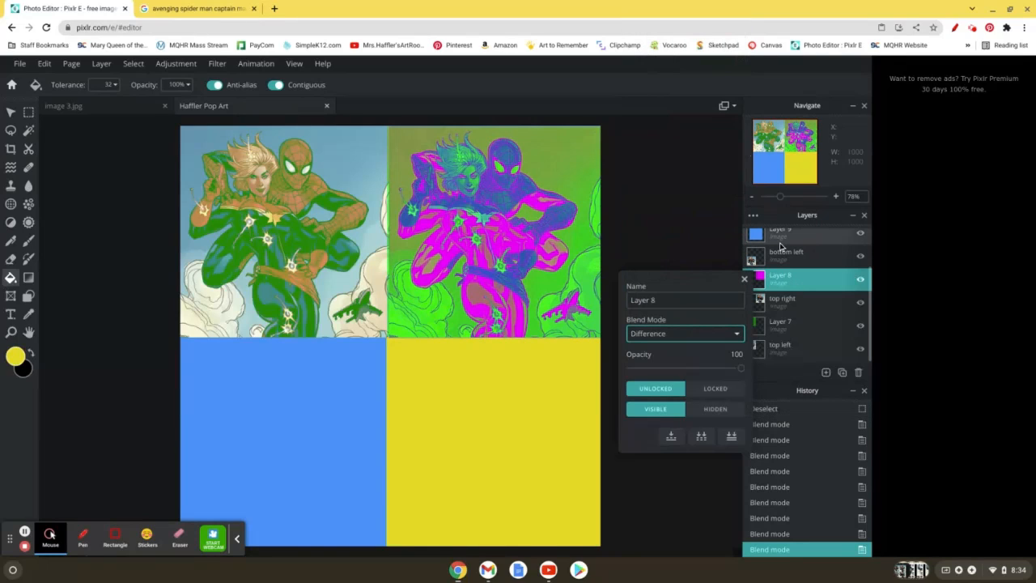
Step: Open the layer settings of the blue fill layer above the bottom left layer and set its blend mode to Color-burn
click(766, 237)
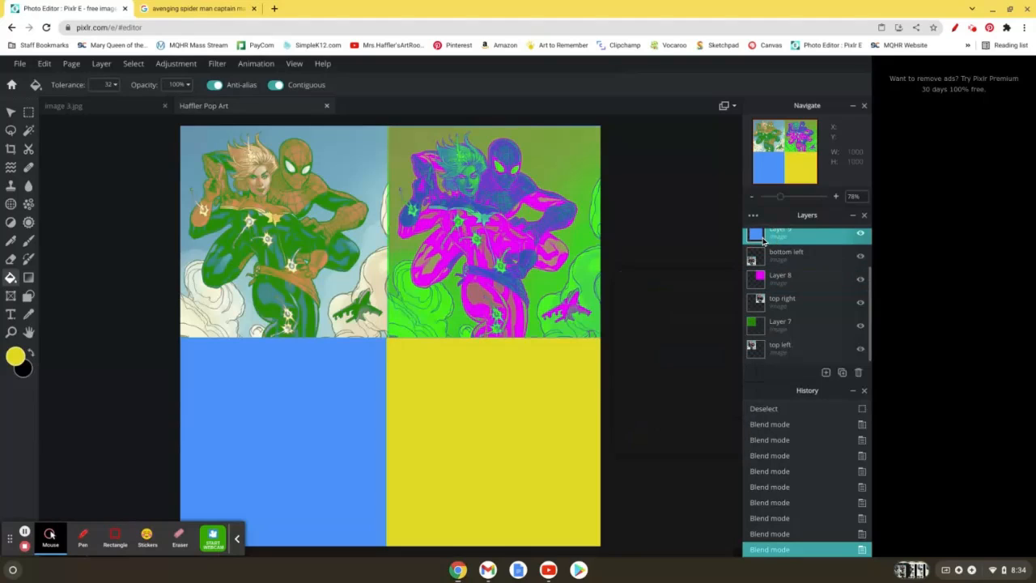
scroll(785, 324, up, 1)
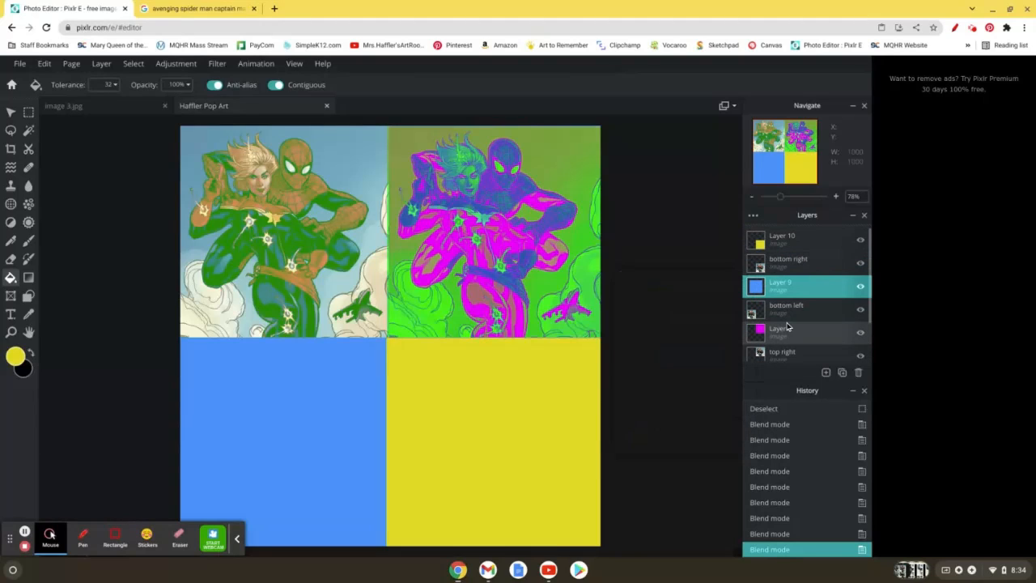
click(757, 286)
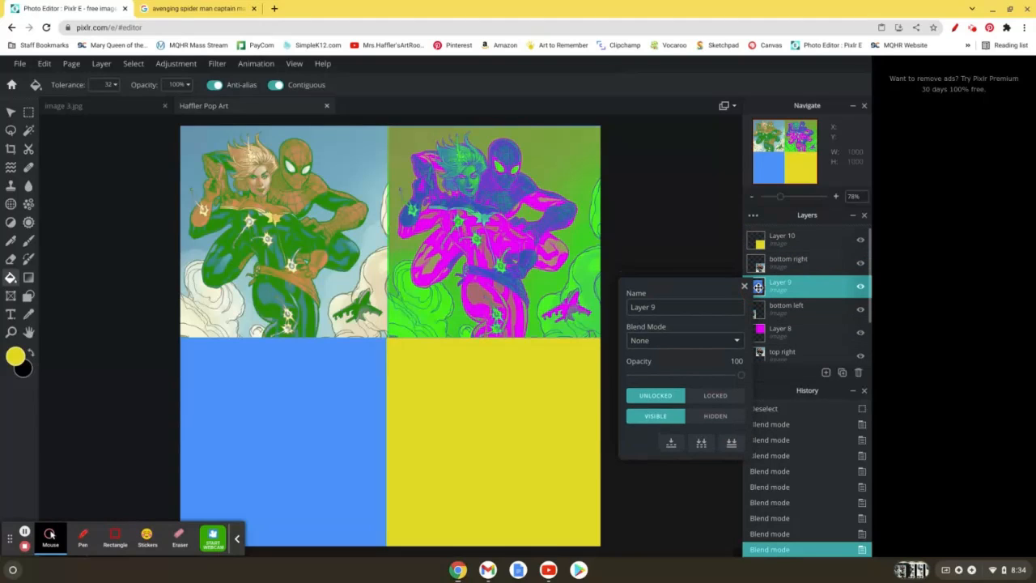
click(700, 340)
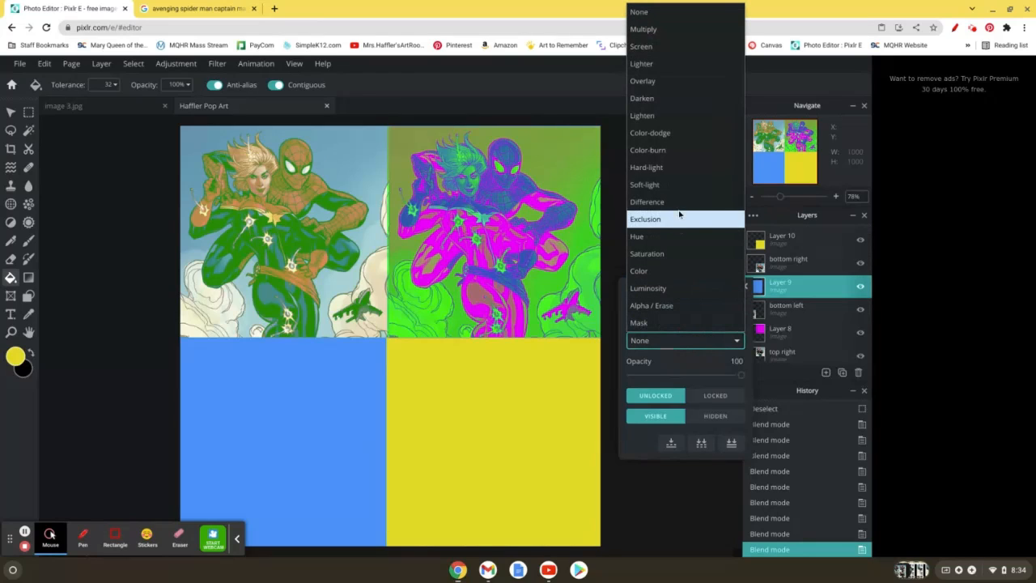
click(682, 152)
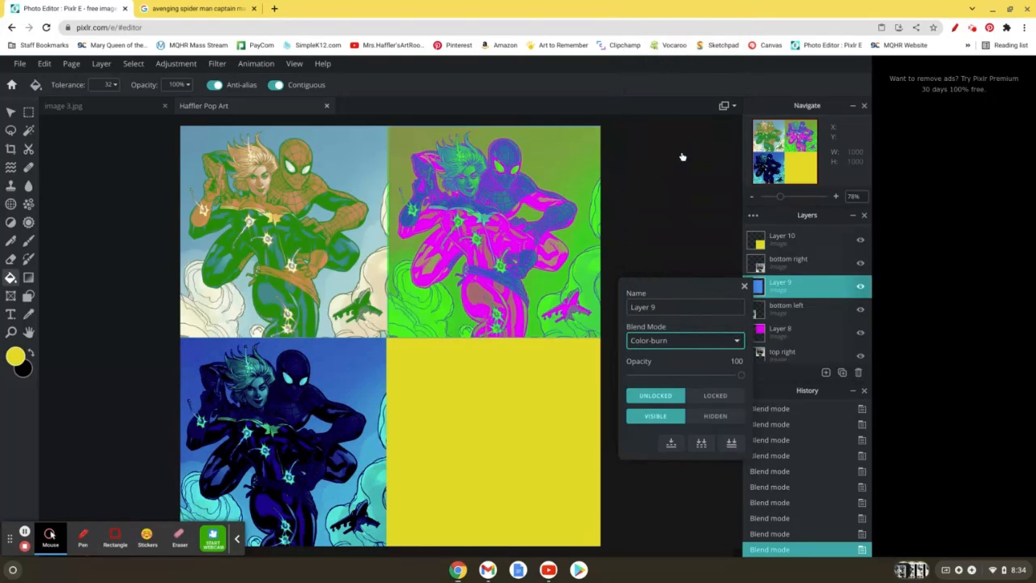
Step: Try the Darken, Lighter, Color-dodge and Multiply blend modes on the blue fill layer
click(660, 340)
click(667, 99)
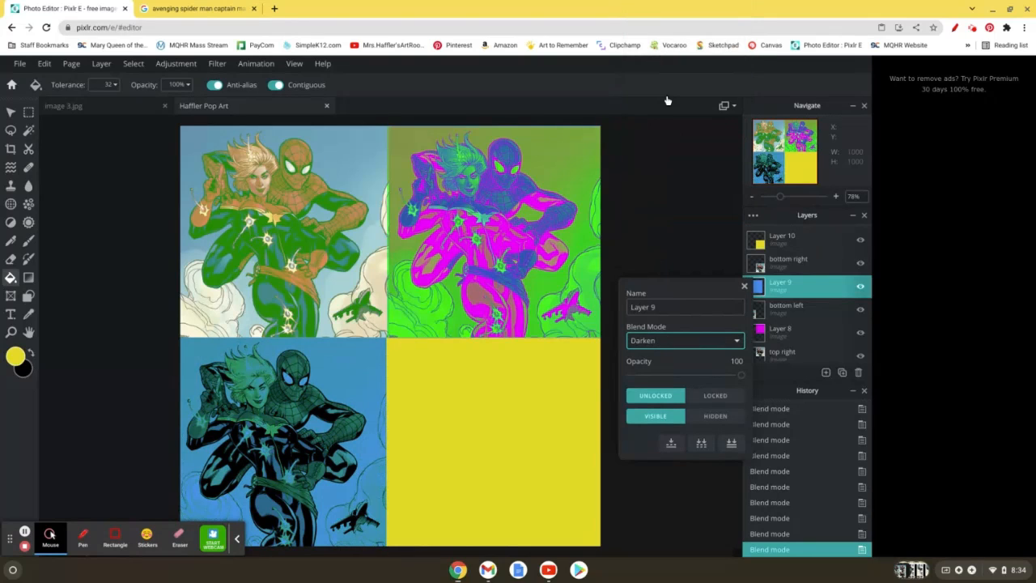
click(732, 340)
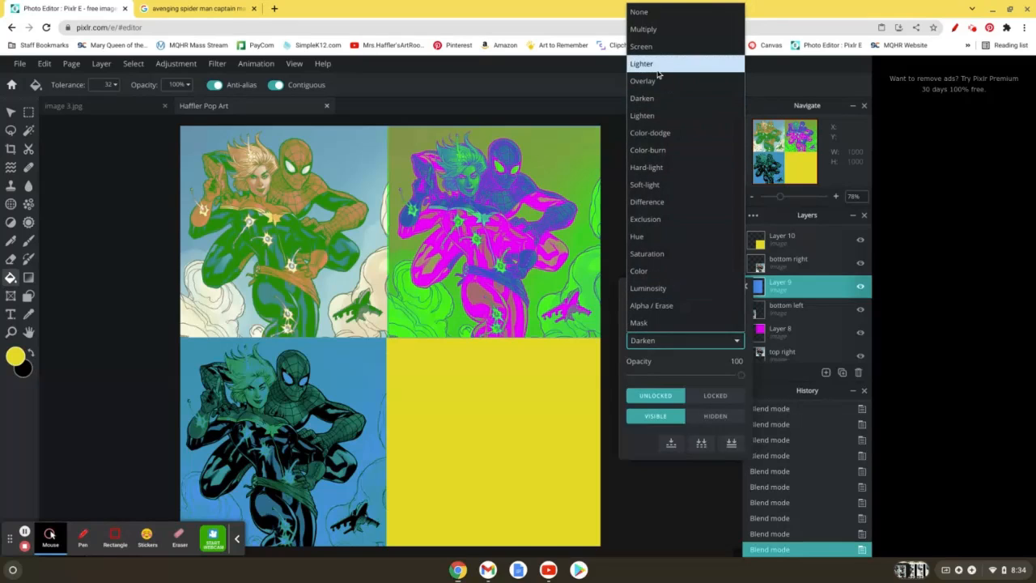
click(658, 66)
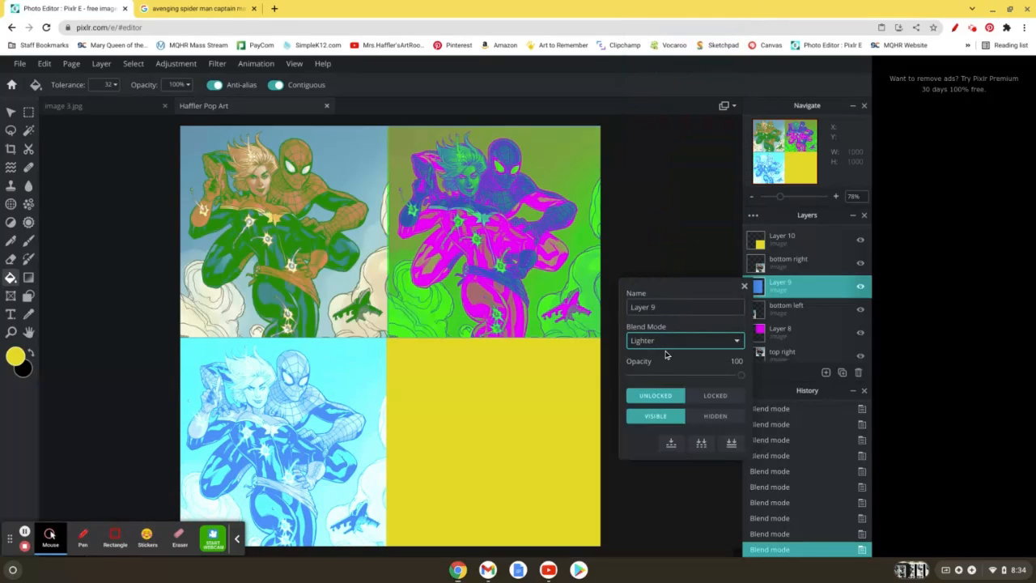
click(661, 341)
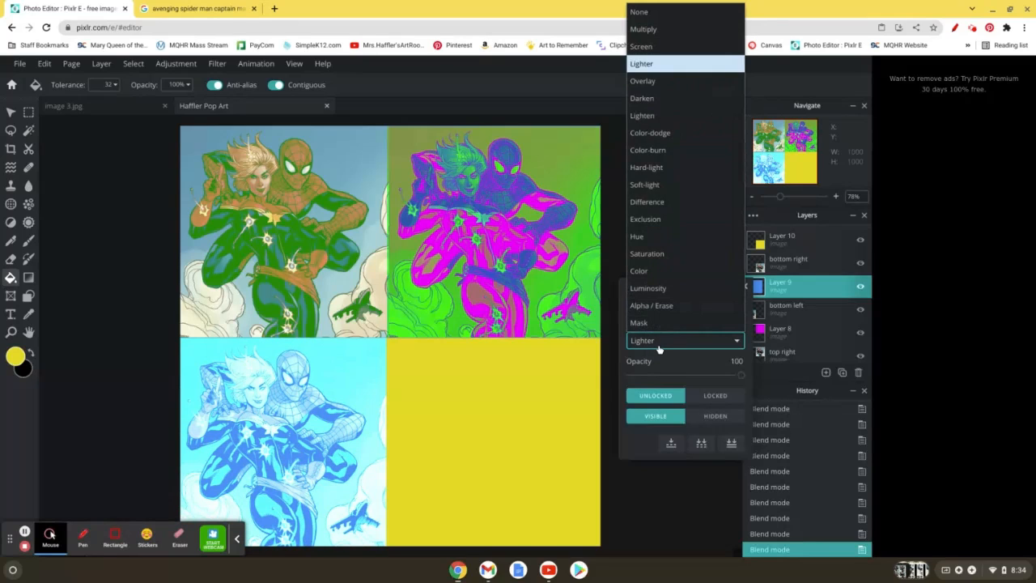
click(649, 133)
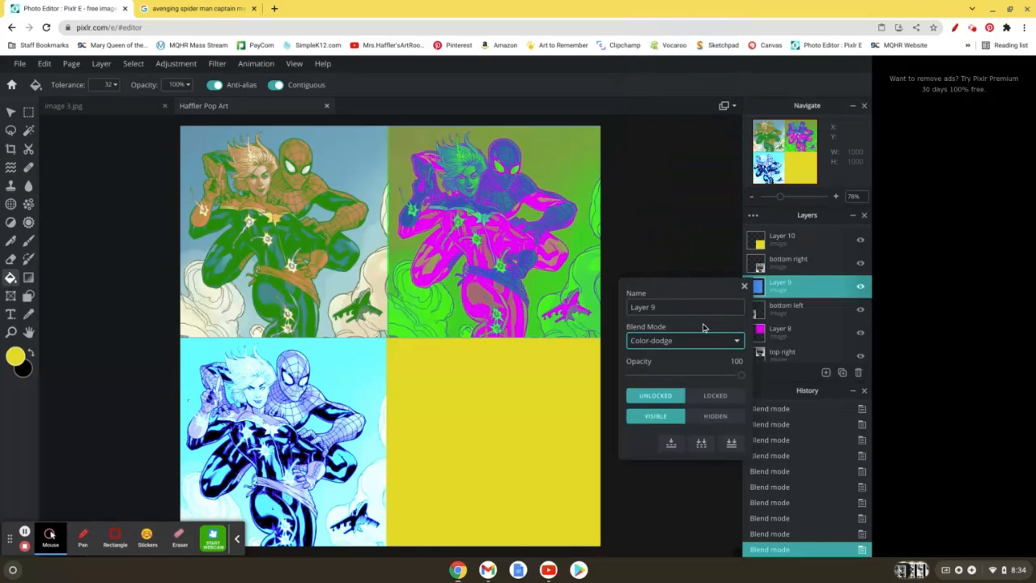
click(674, 340)
click(660, 31)
Step: Set the blue fill layer's blend mode to Difference
click(652, 344)
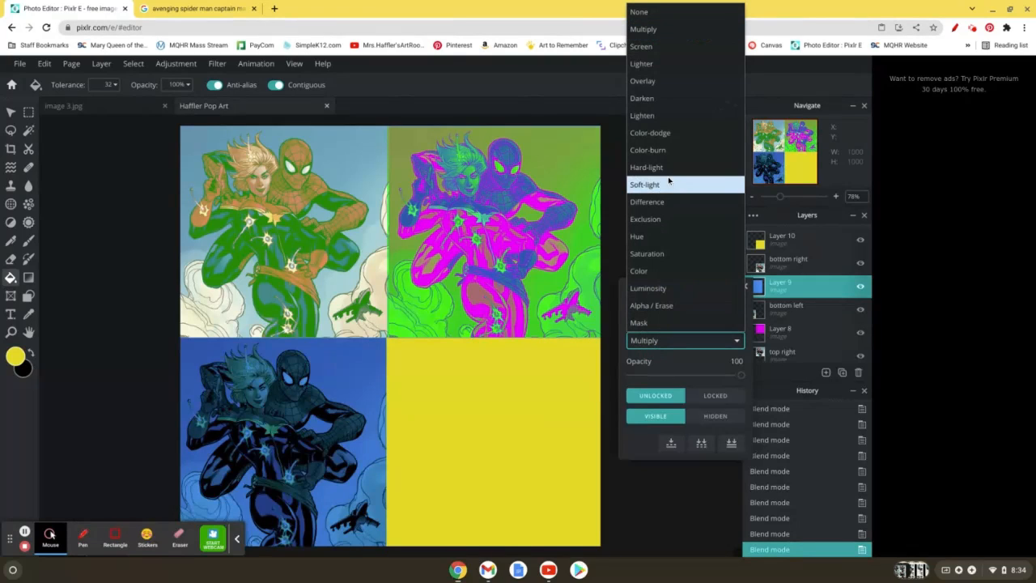
click(656, 204)
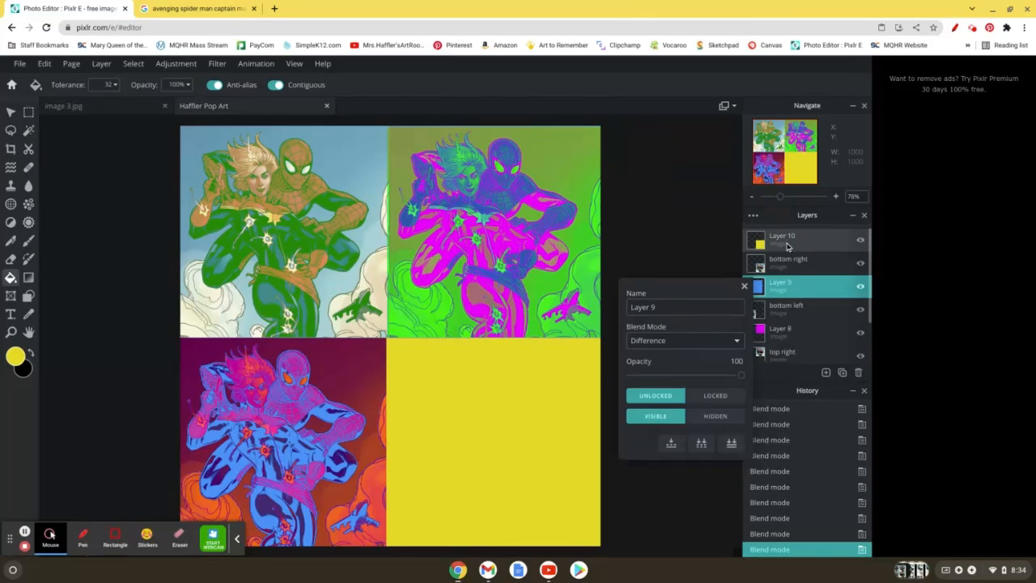
Step: Set the blend mode of the yellow fill layer above the bottom right layer to Overlay and close its settings
click(786, 241)
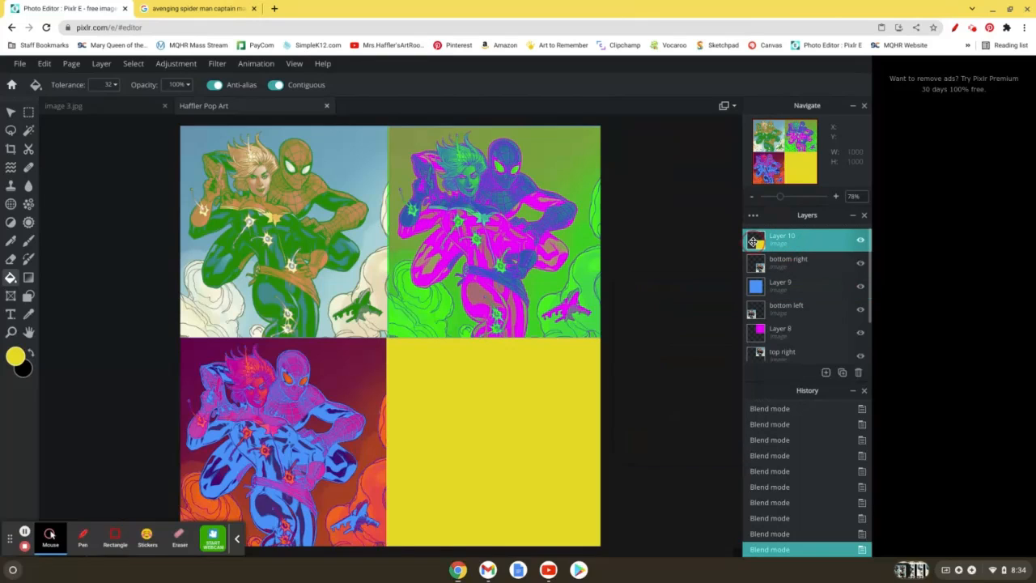
click(753, 242)
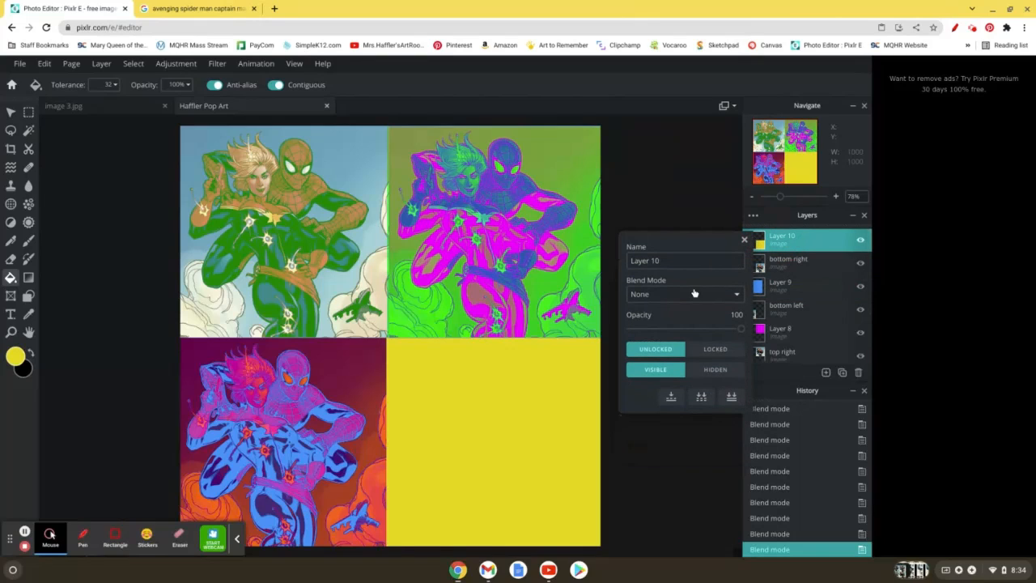
click(692, 294)
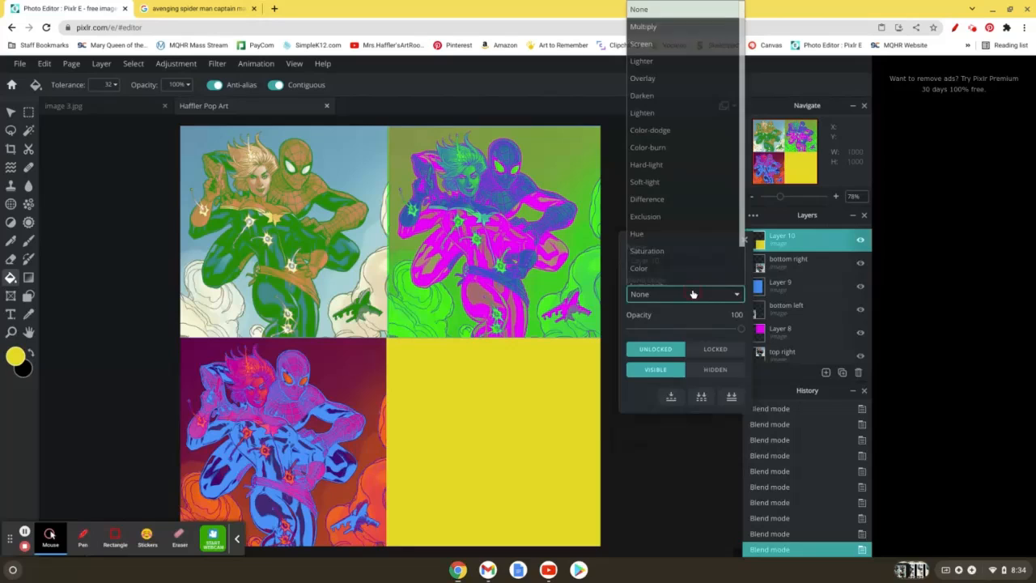
click(679, 78)
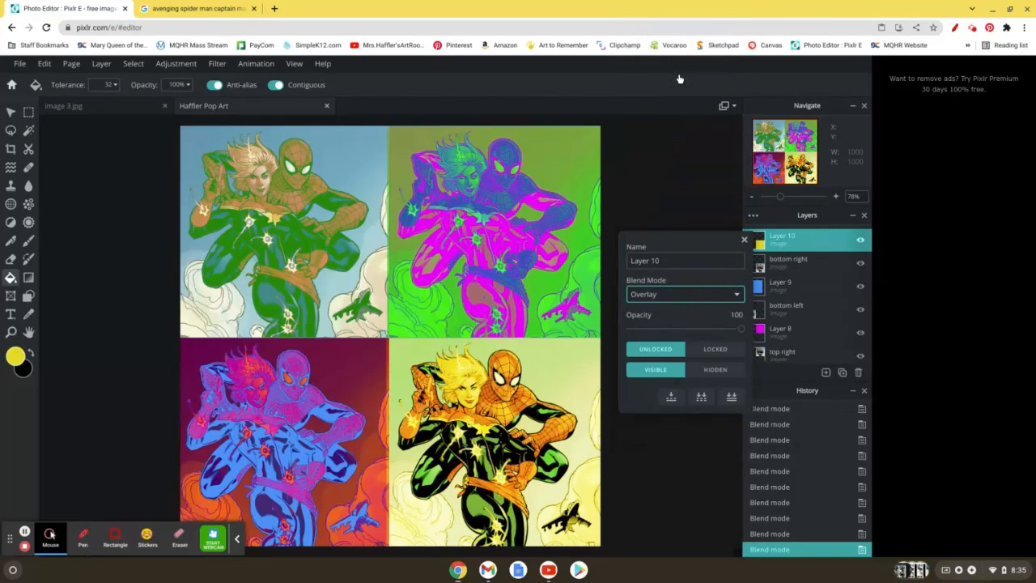
click(745, 239)
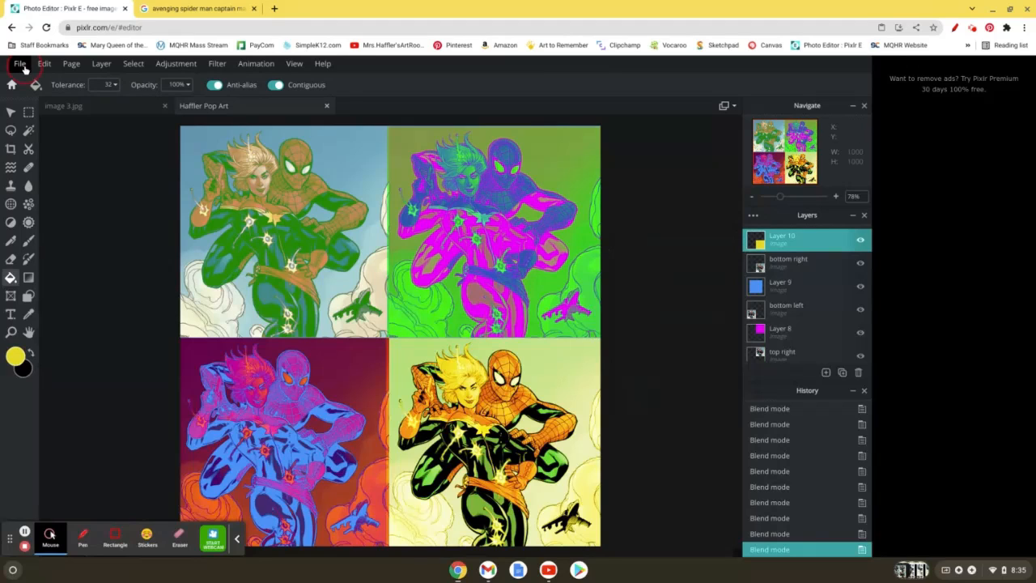
Step: Save the finished image as a JPG with raised quality in Downloads, keeping the suggested file name and replacing the existing file
click(23, 67)
click(36, 159)
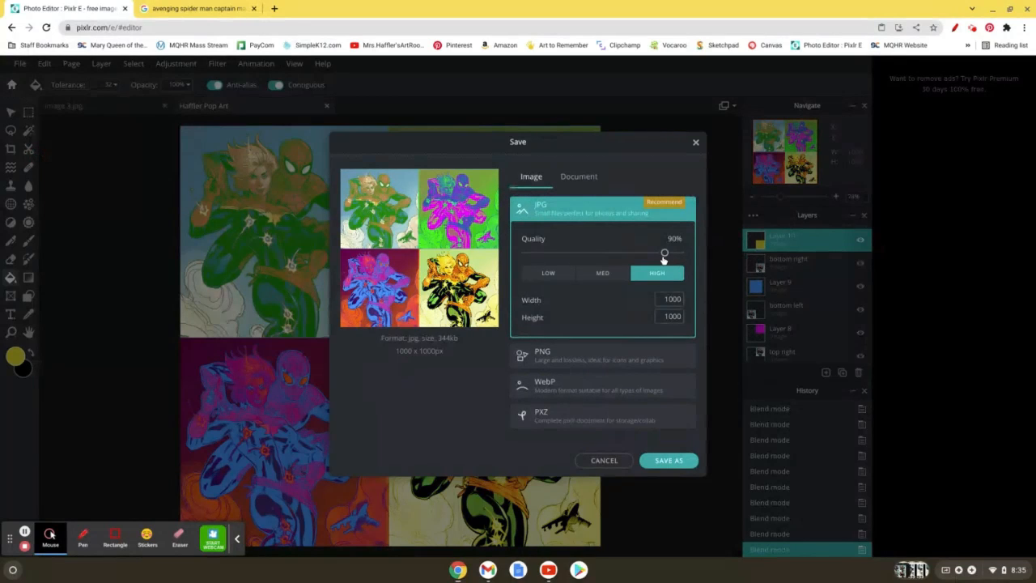
drag(663, 254, 693, 262)
click(679, 461)
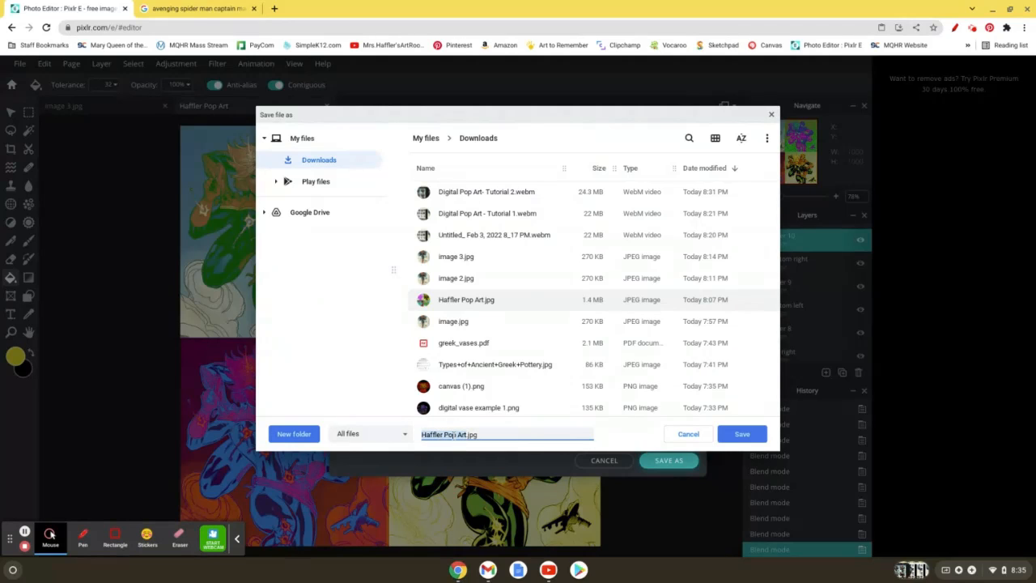
click(748, 437)
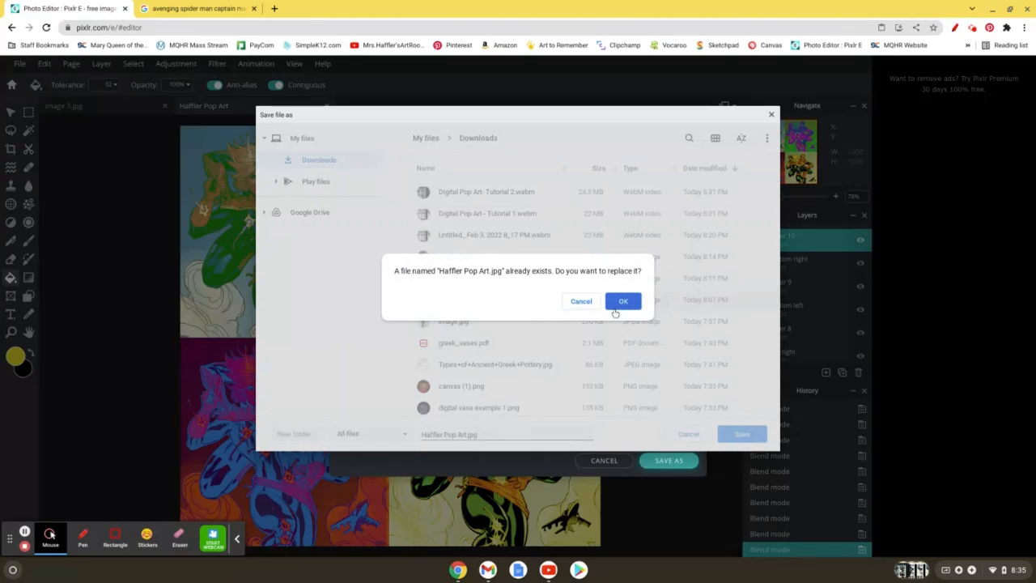
click(623, 301)
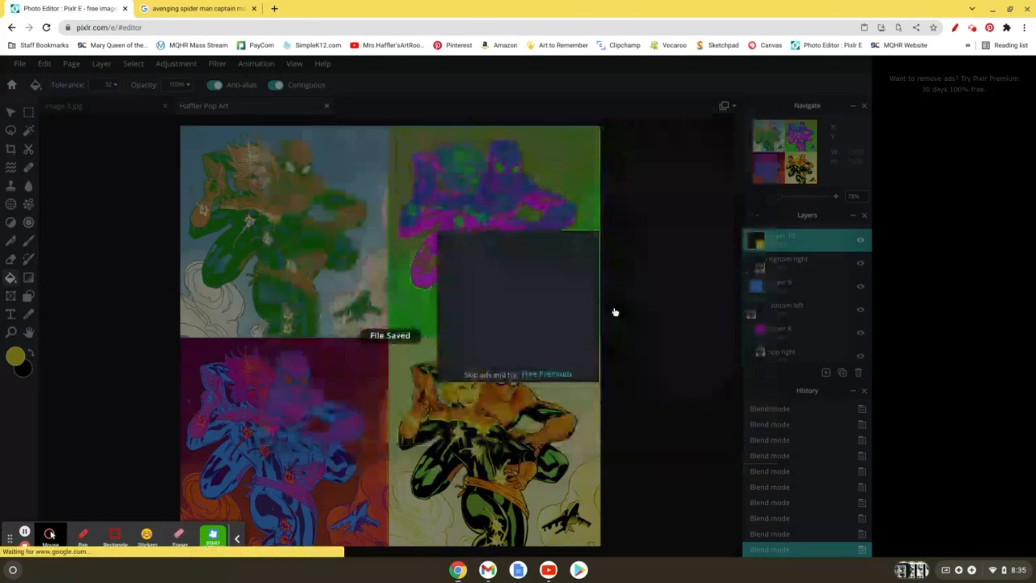